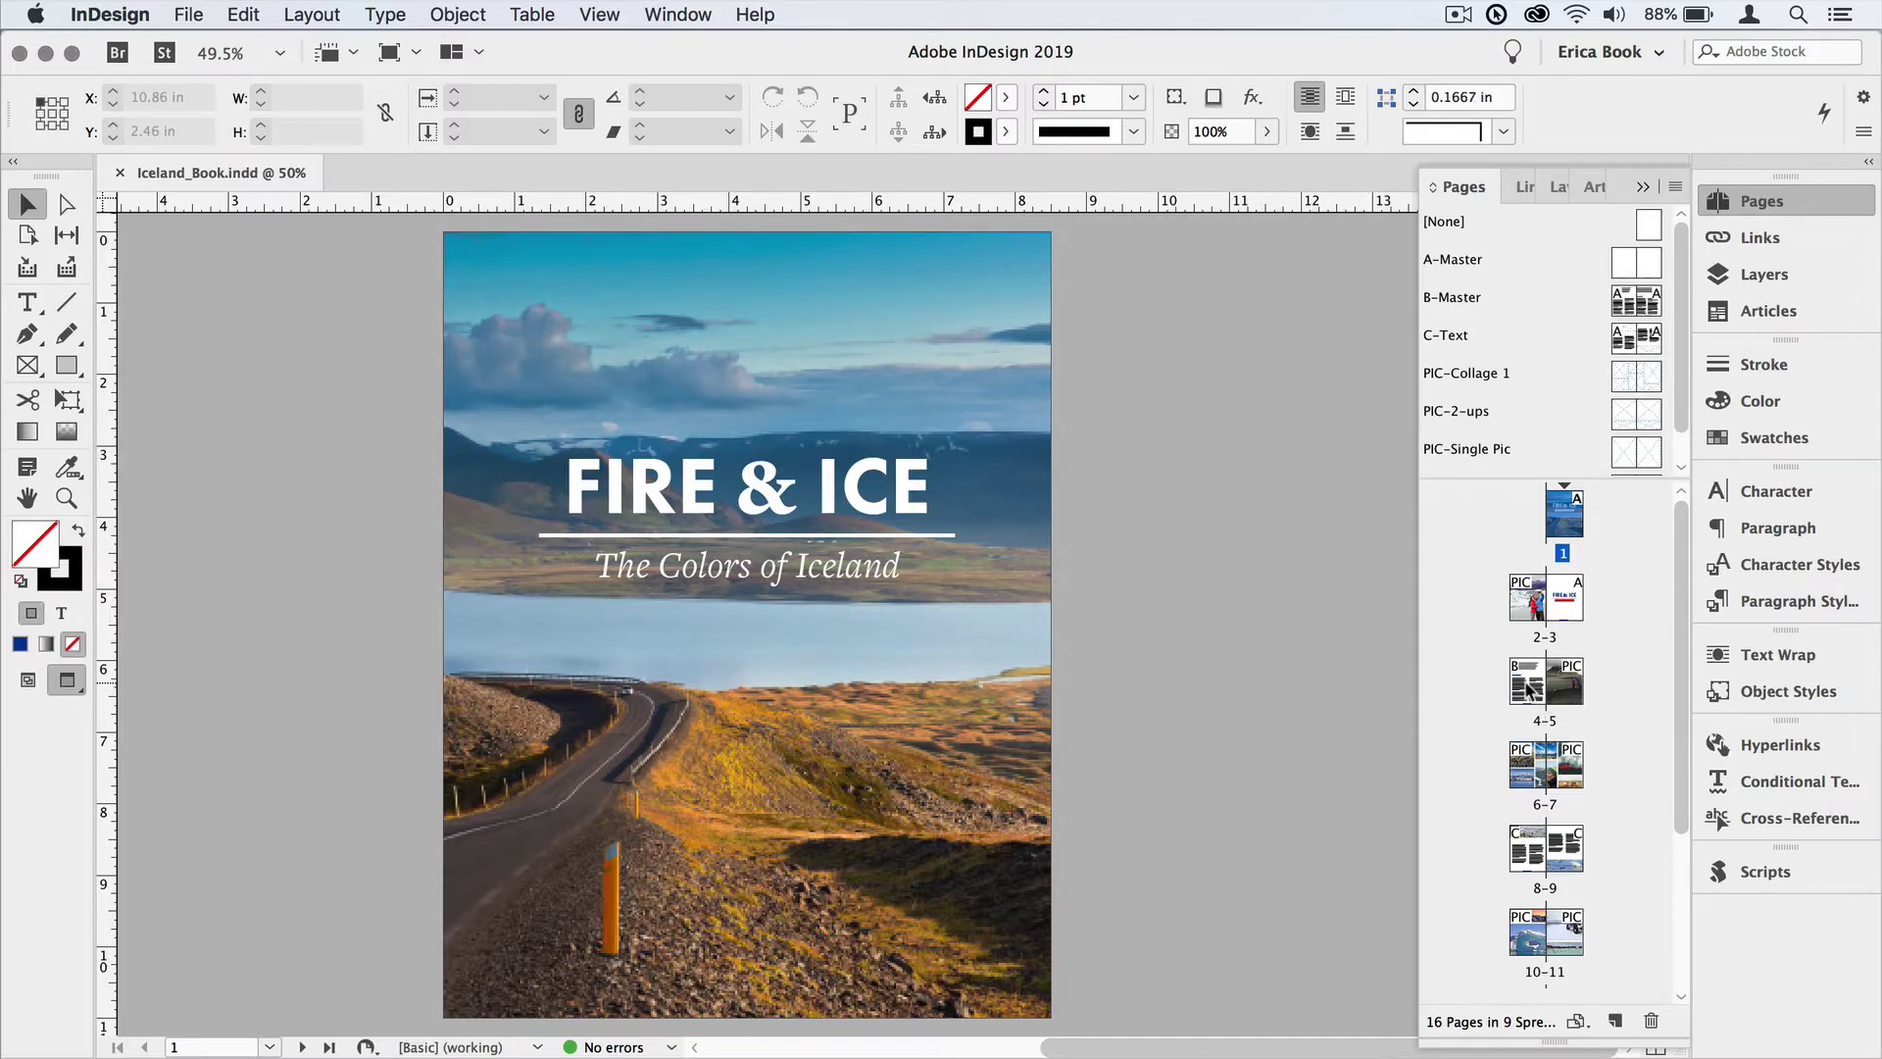
Step: Show spread 4–5, then set the section marker of the section starting on page 1 to 'Intro'
double_click(1526, 689)
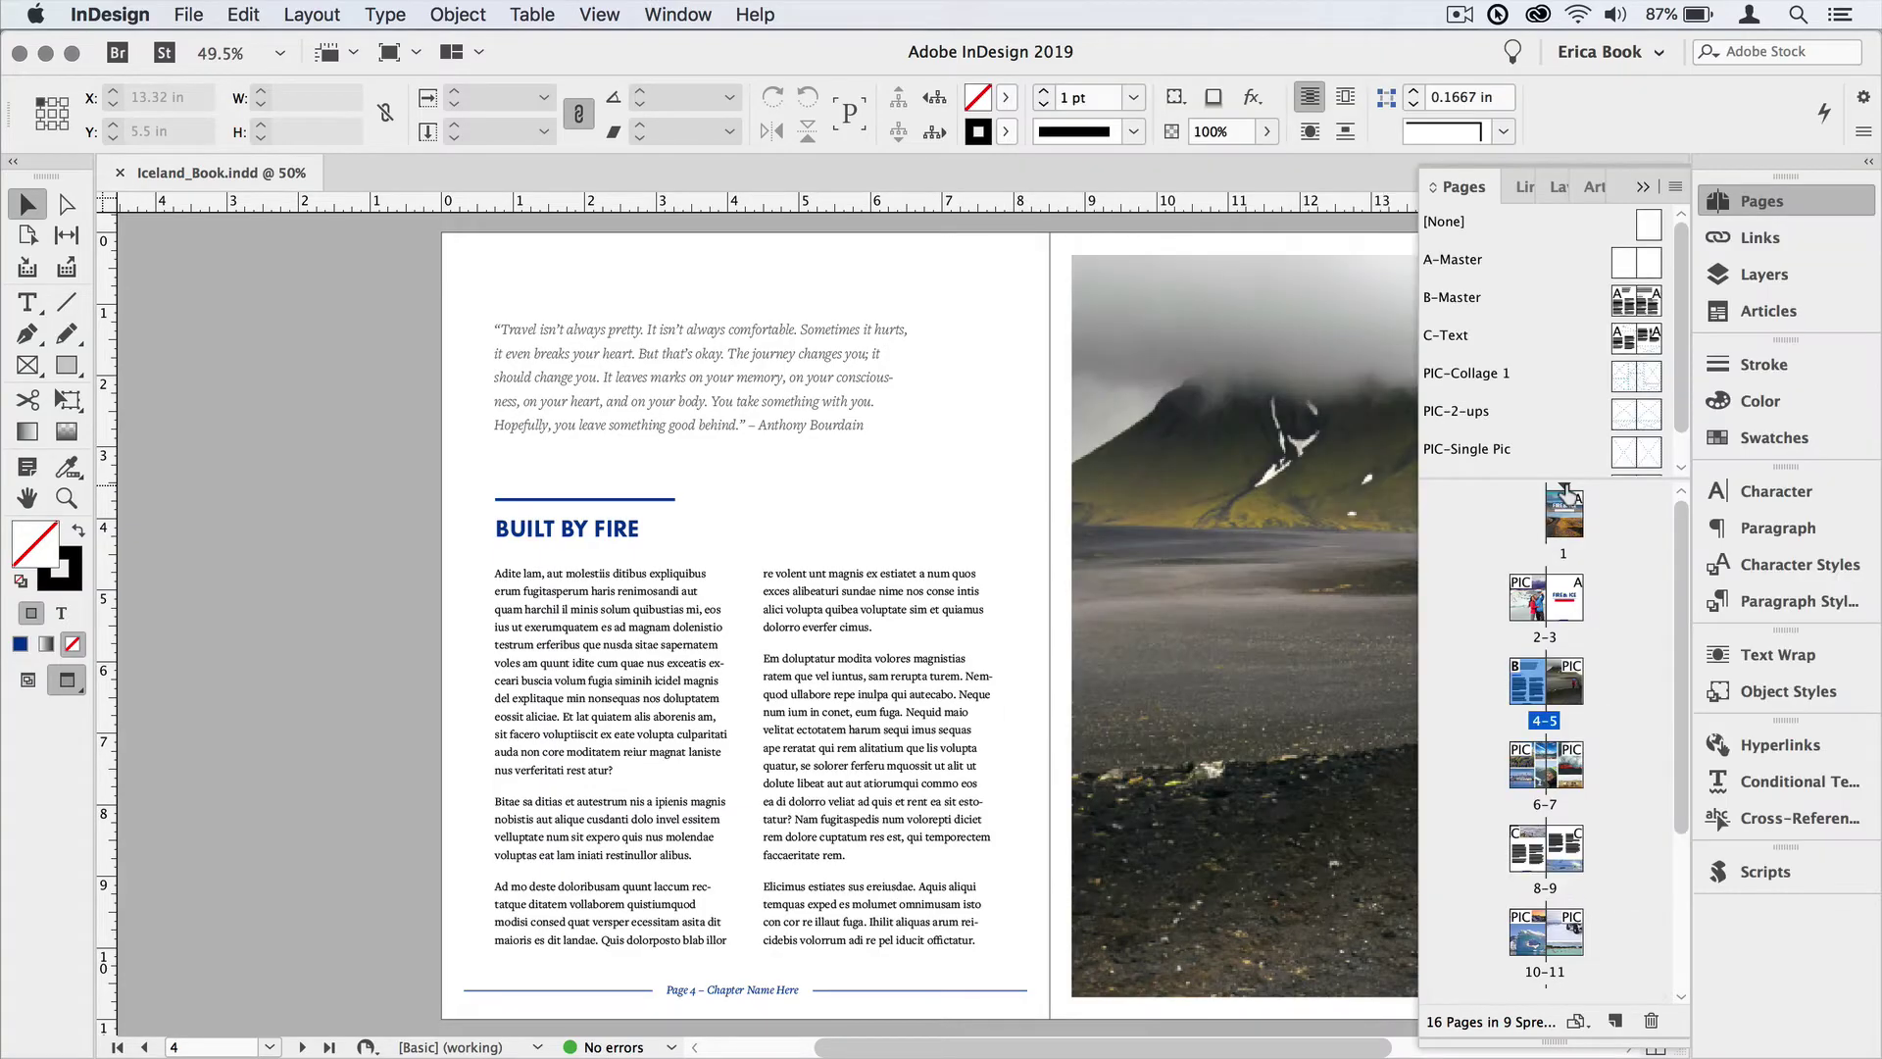
double_click(1566, 489)
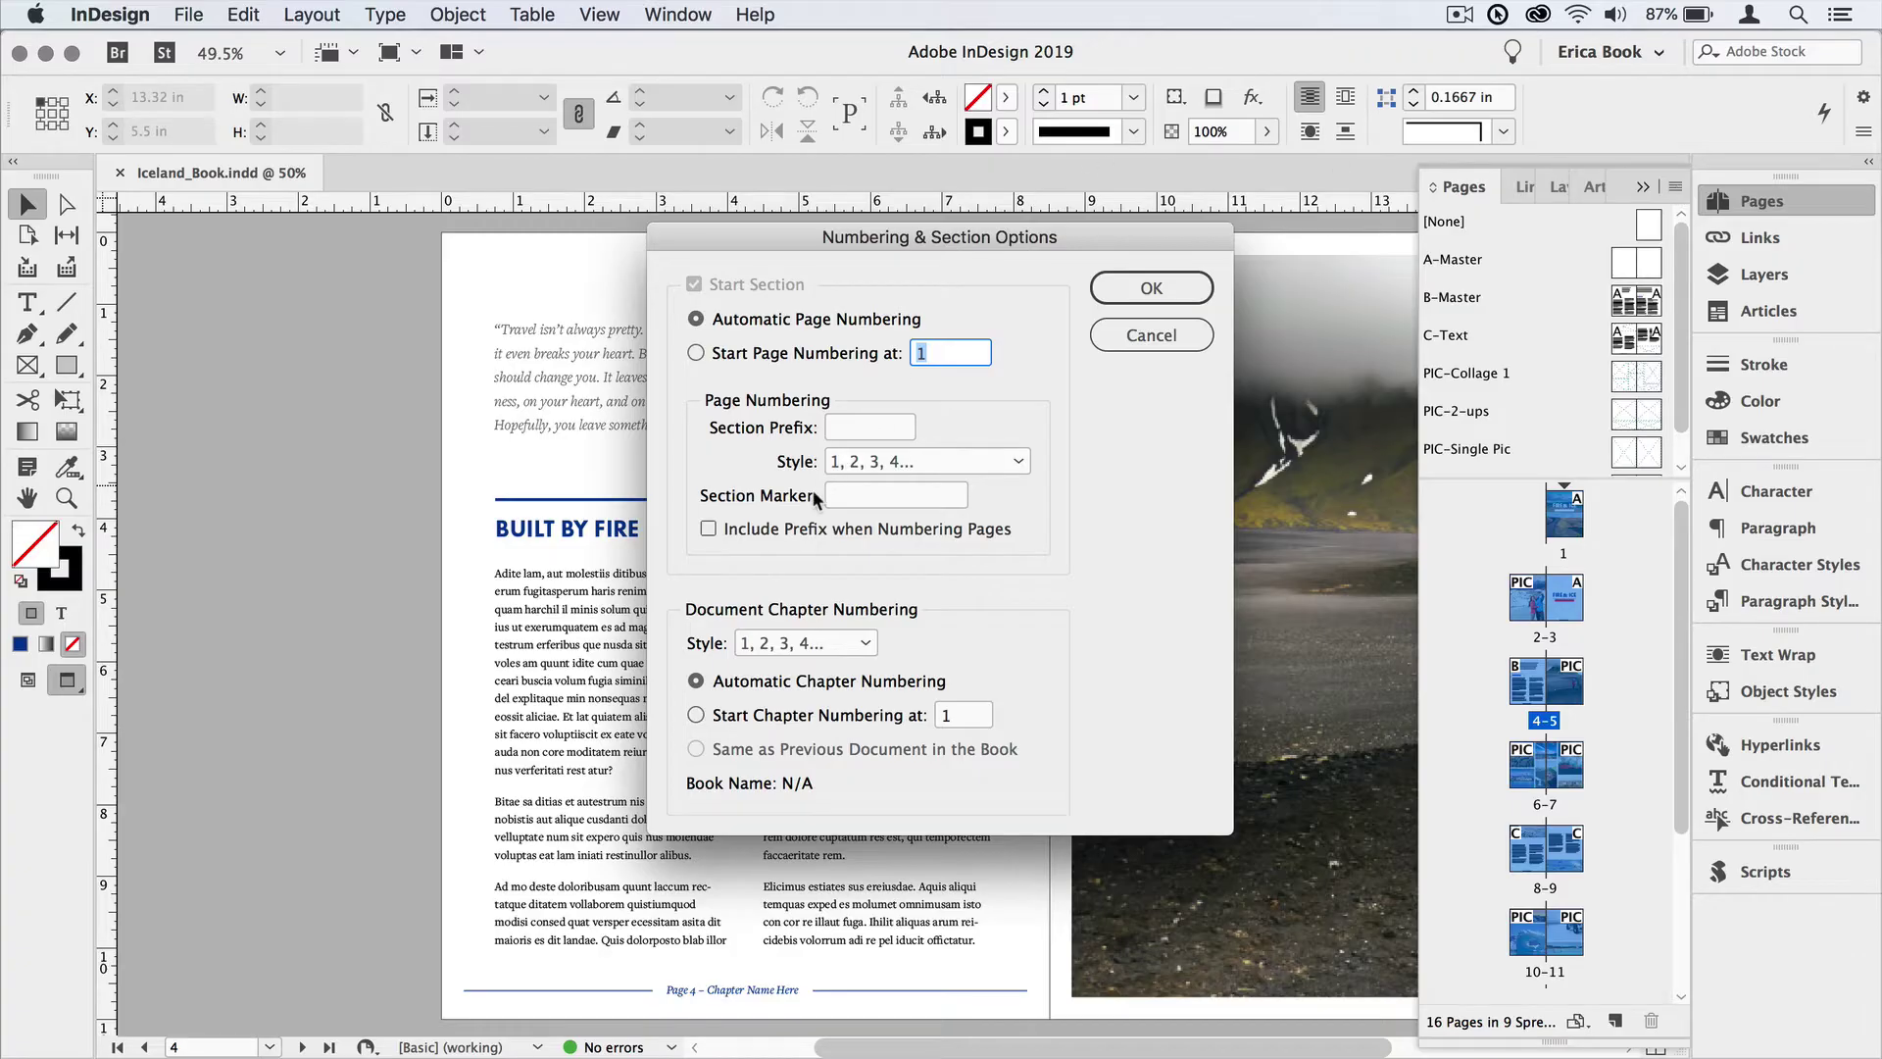
left_click(853, 490)
type("Intro")
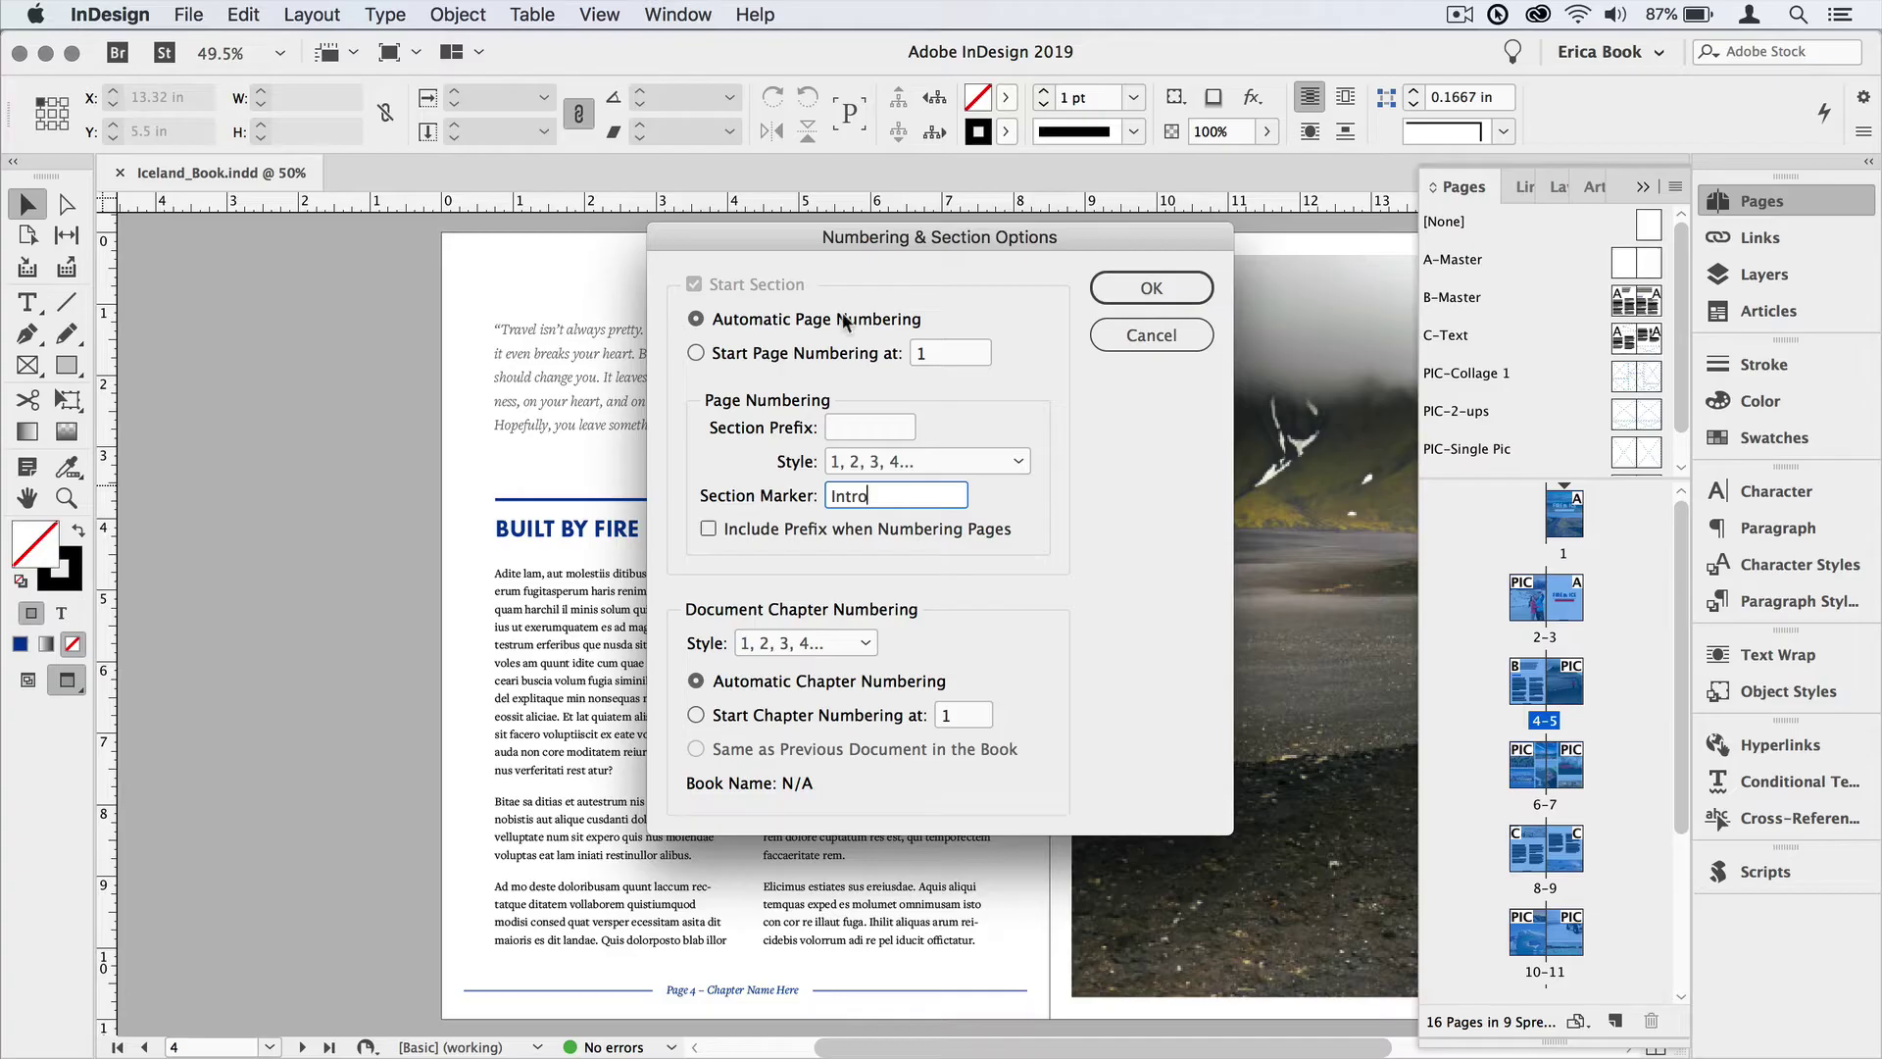
left_click(1125, 289)
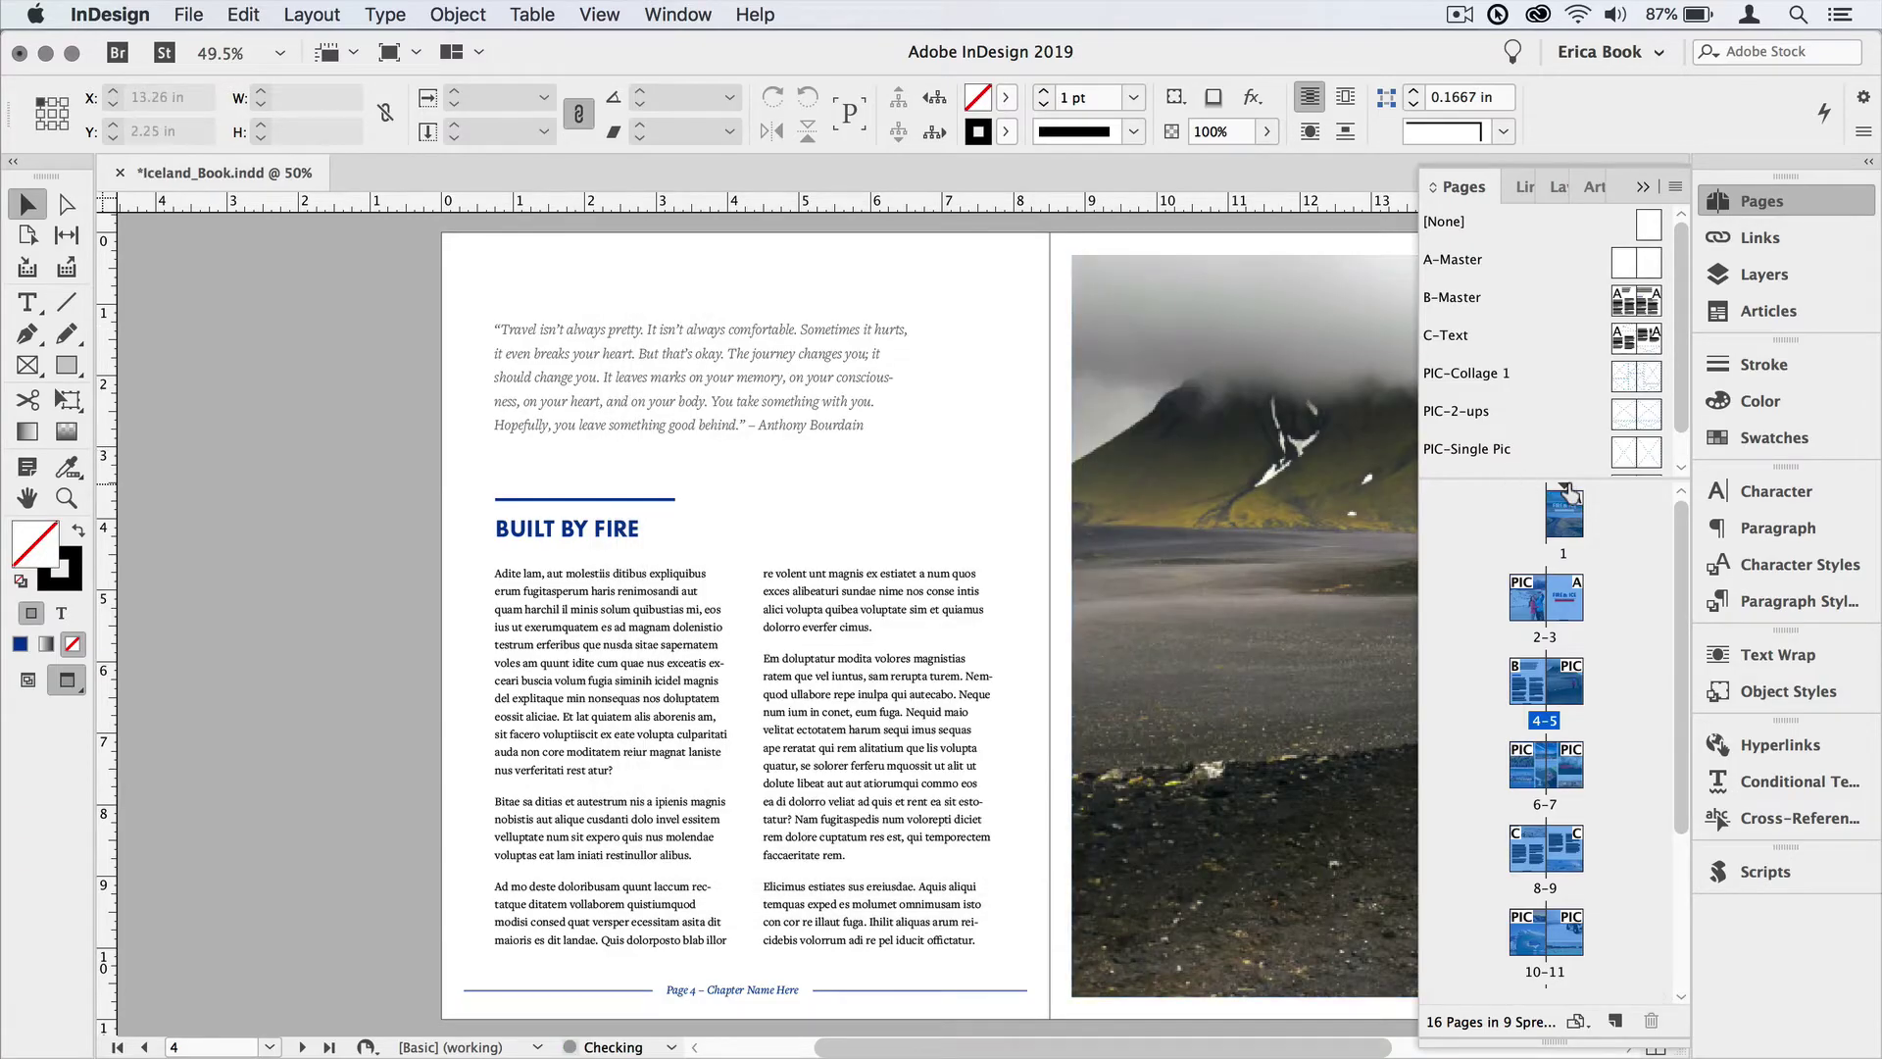
Step: Select page 4 and begin a new section there with section marker 'Built by Fire'
mouse_move(1568, 492)
left_click(1591, 615)
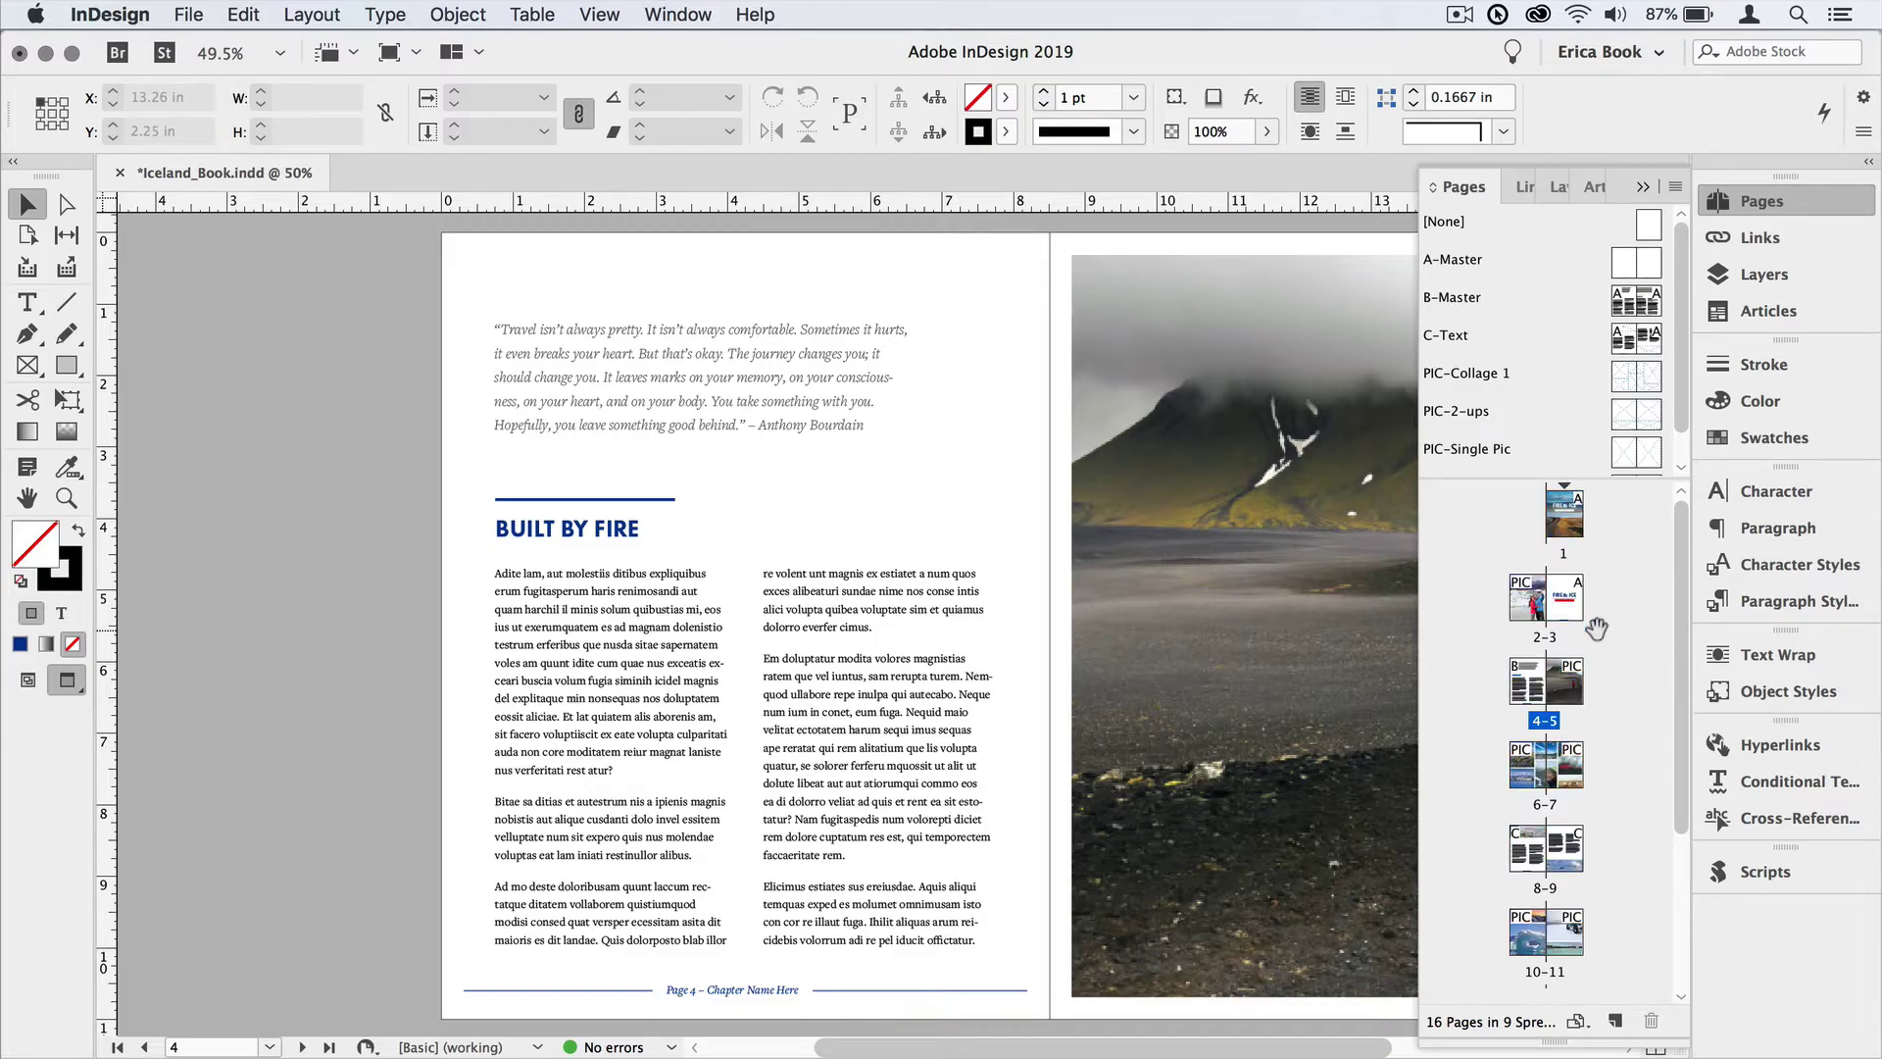
left_click(1532, 685)
double_click(1532, 685)
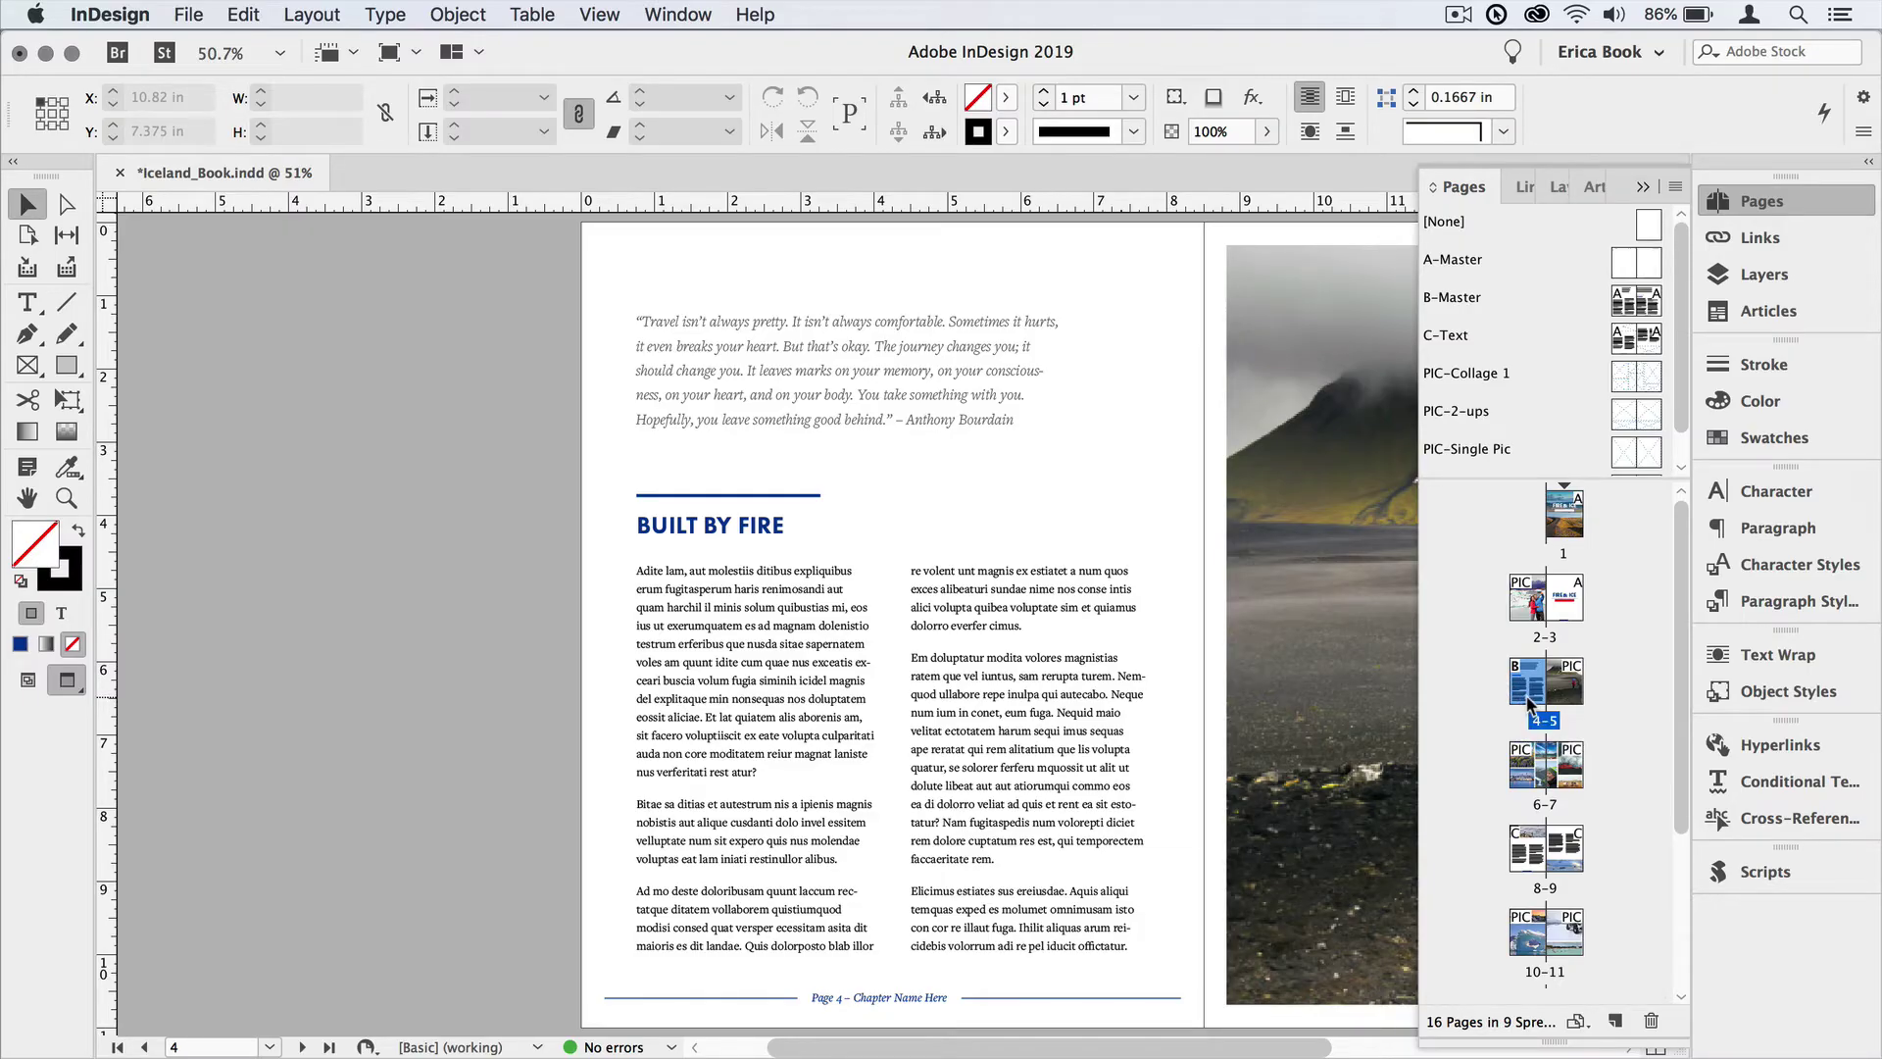
left_click(1676, 187)
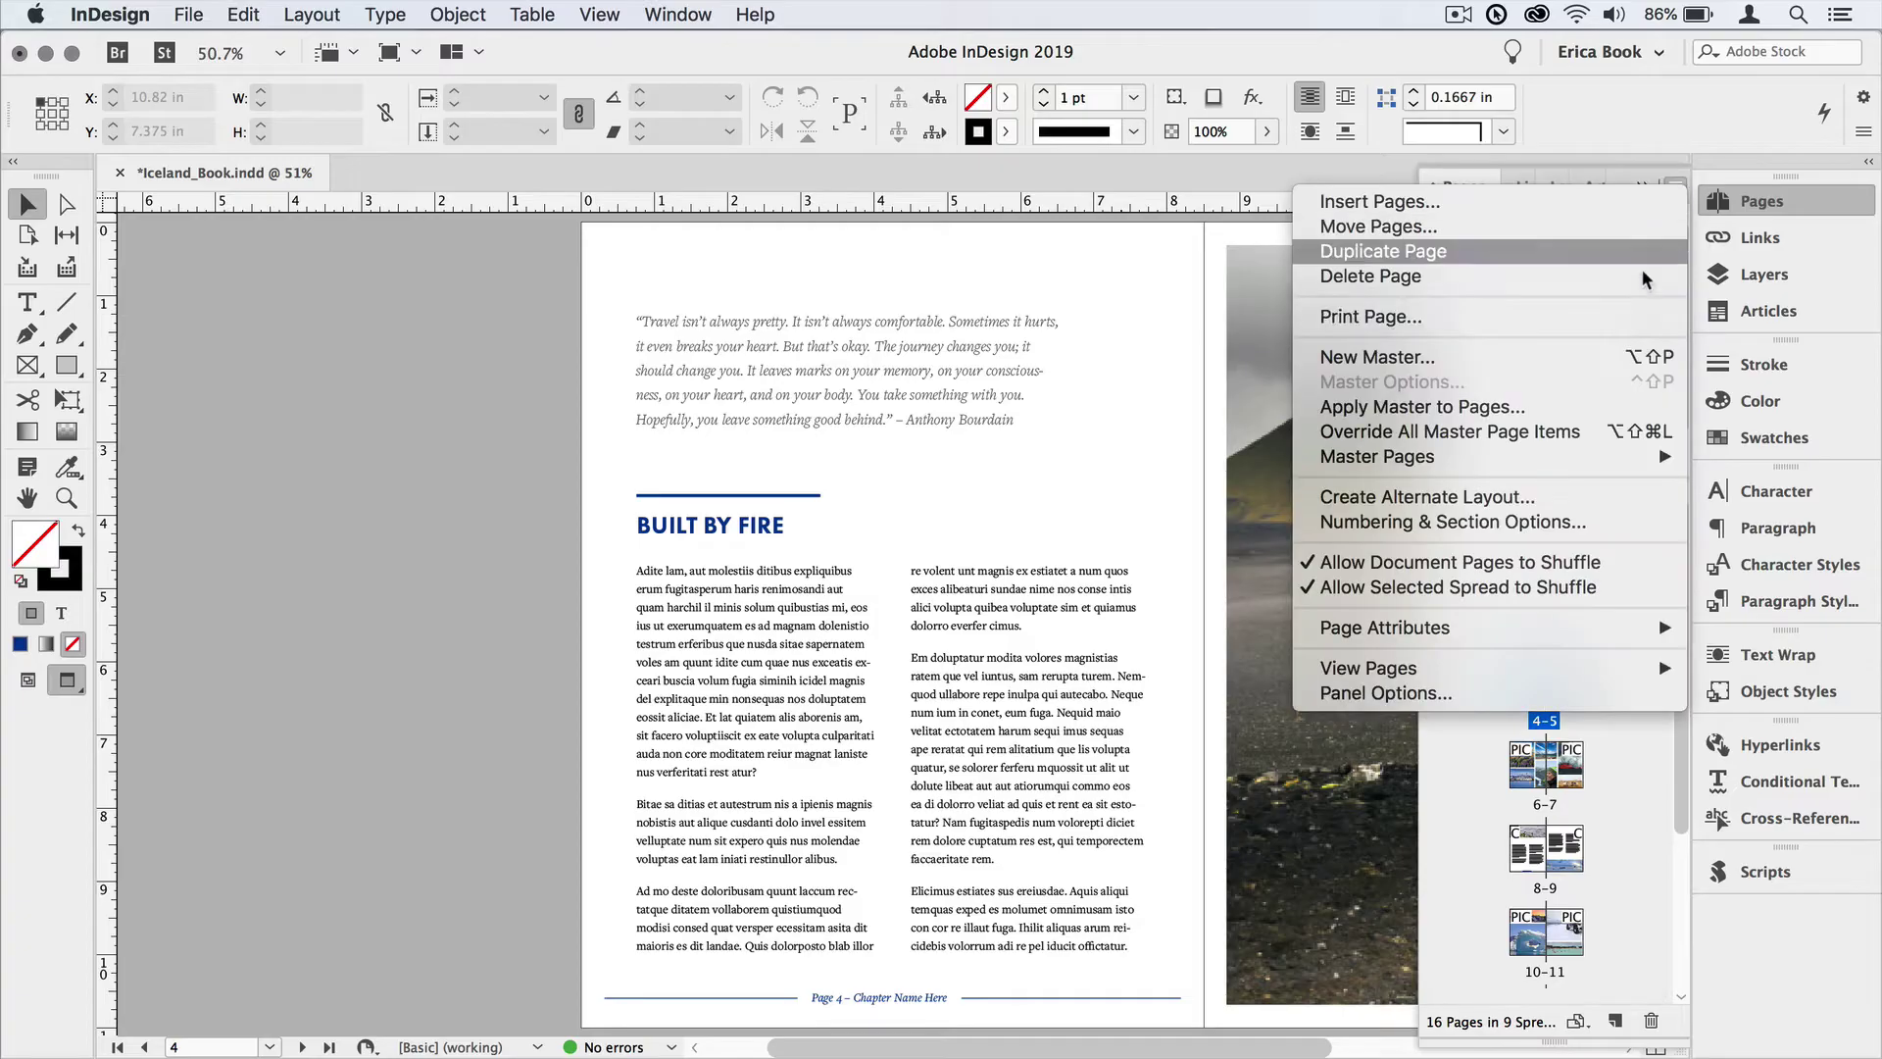
left_click(1578, 522)
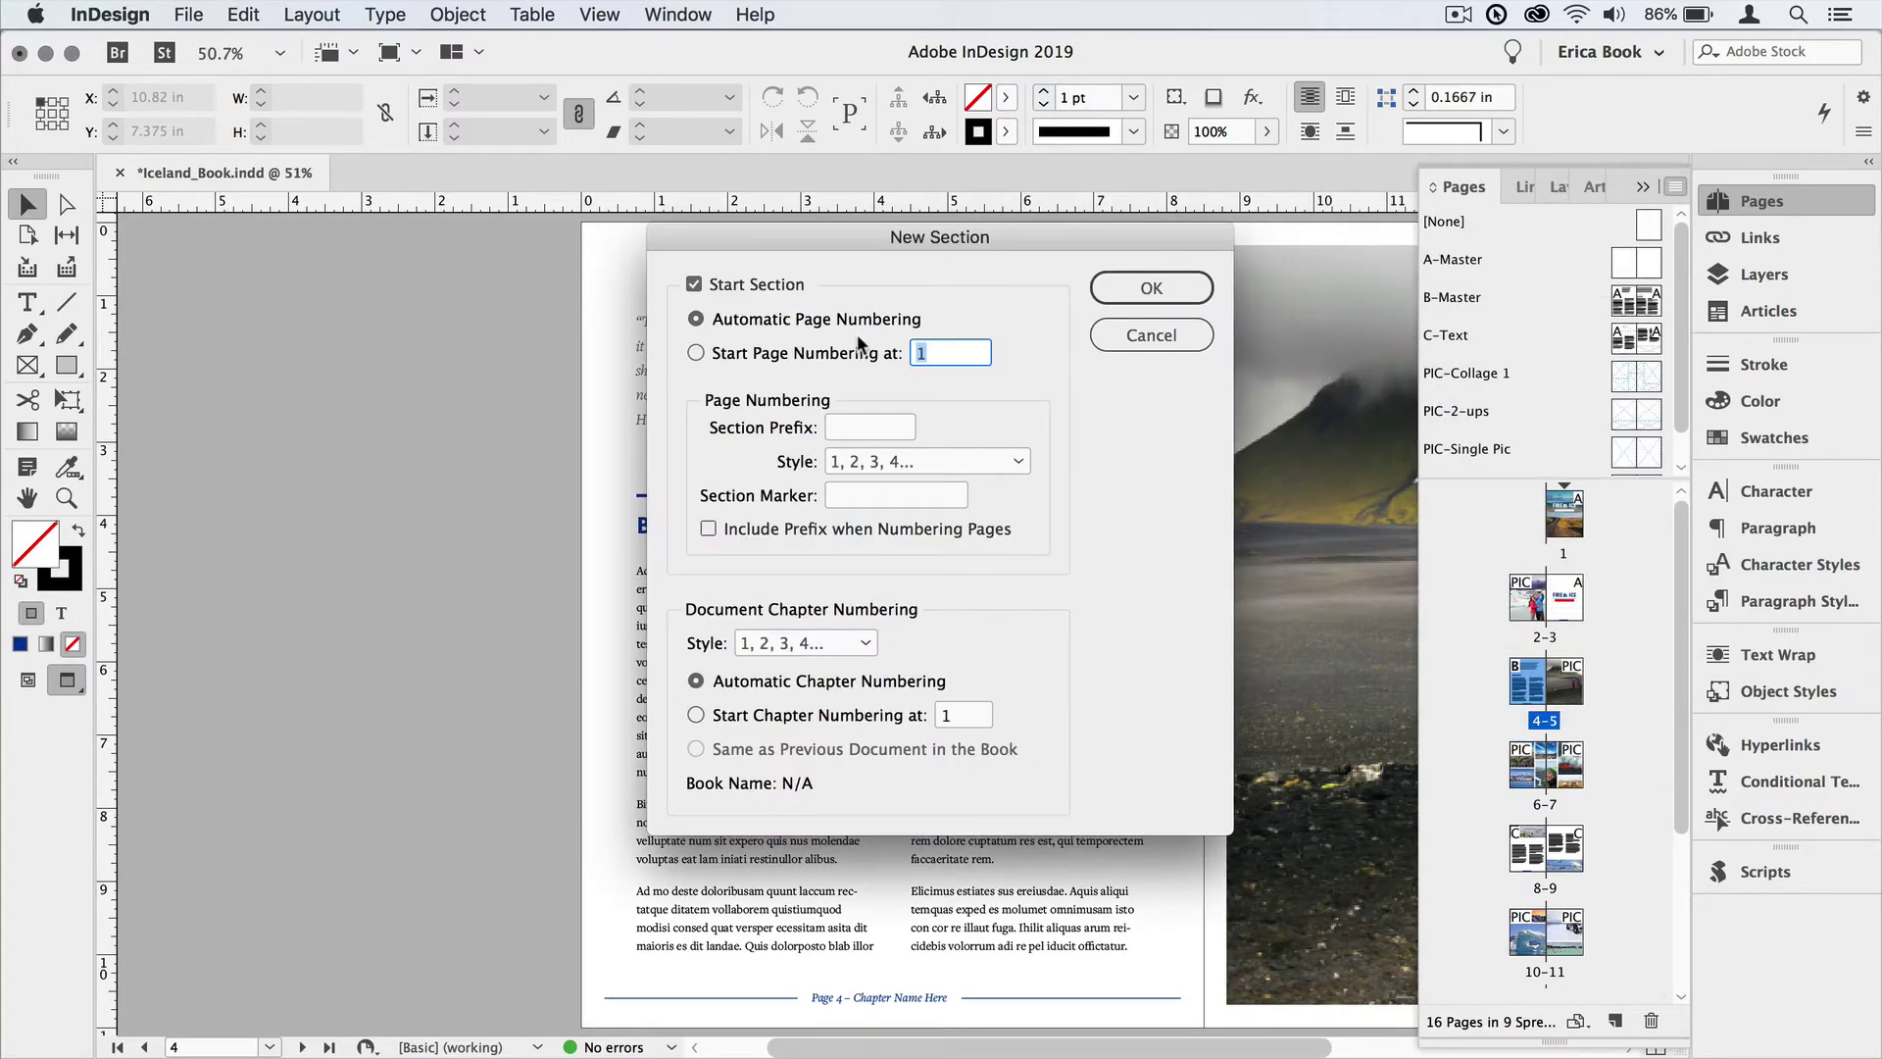
left_click(868, 495)
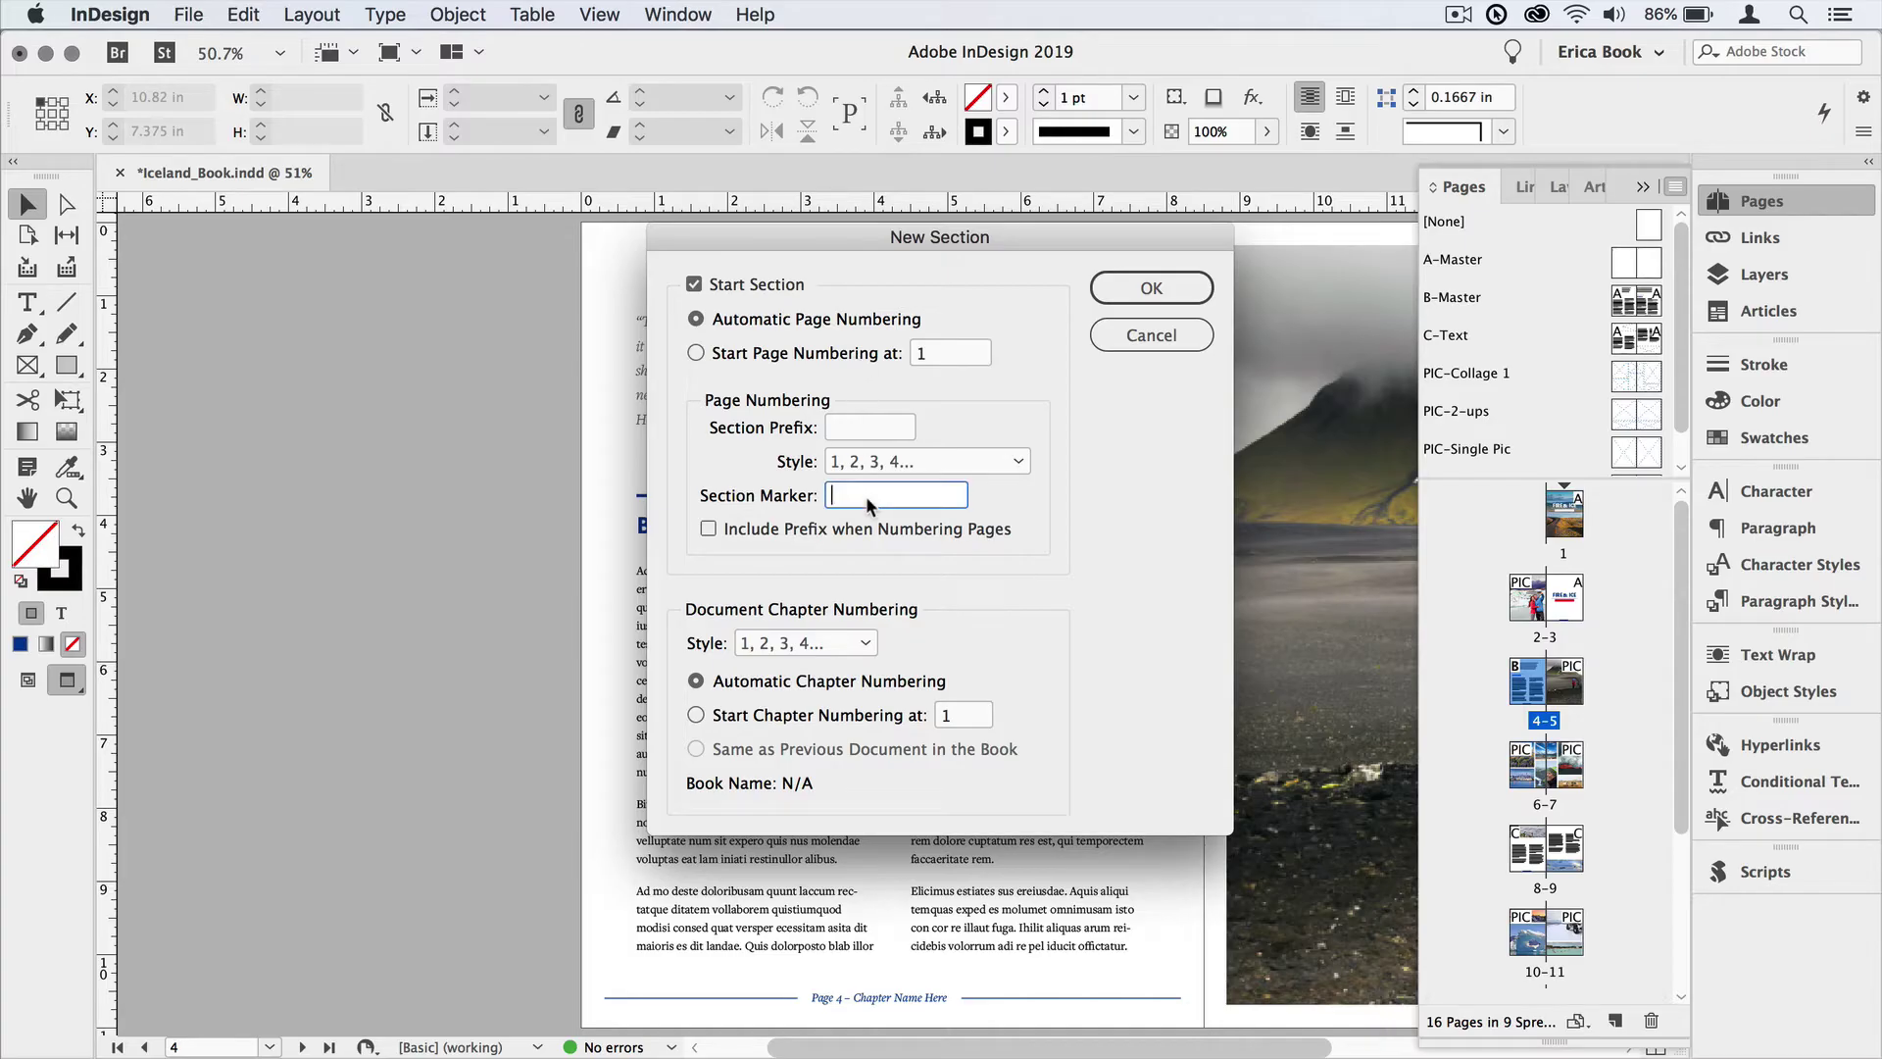
type("Built by Fire")
left_click(1148, 287)
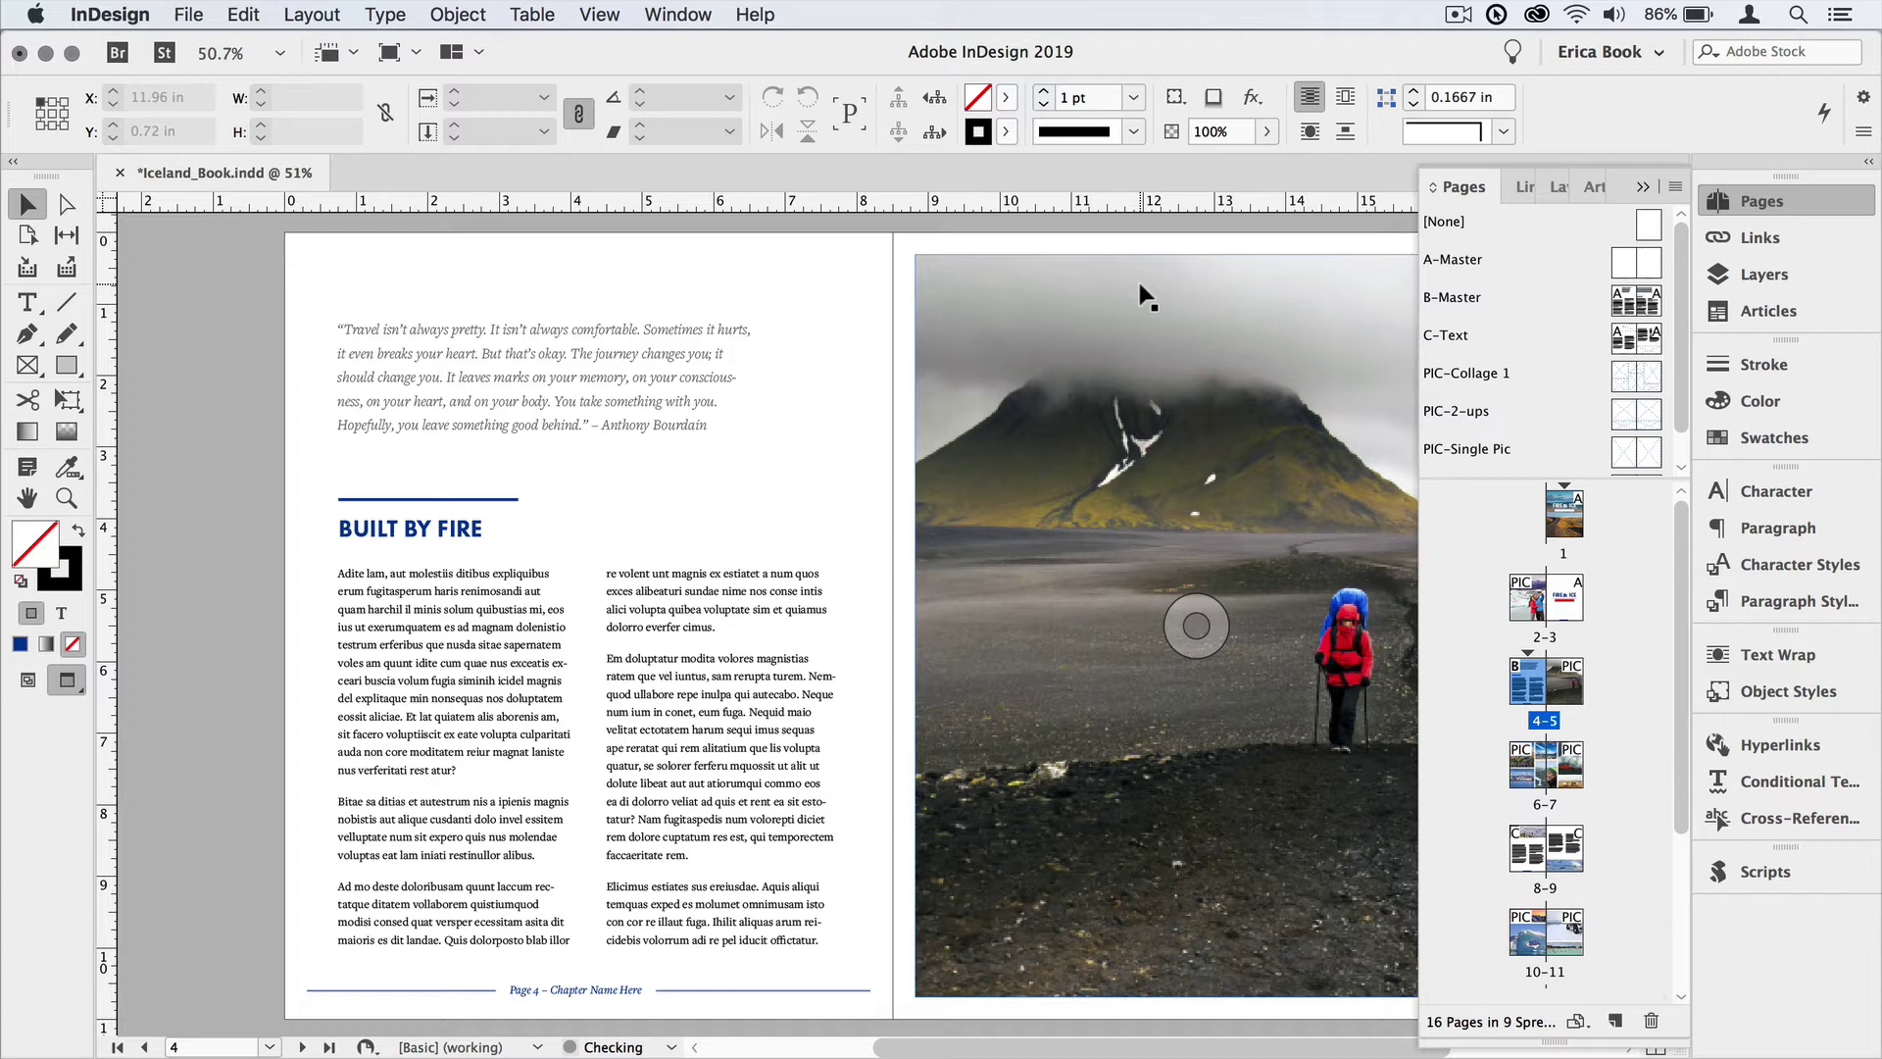
Step: Go to spread 12–13 and start a page 13 section marked 'Rushing Water'
scroll(1478, 810, "down", 5)
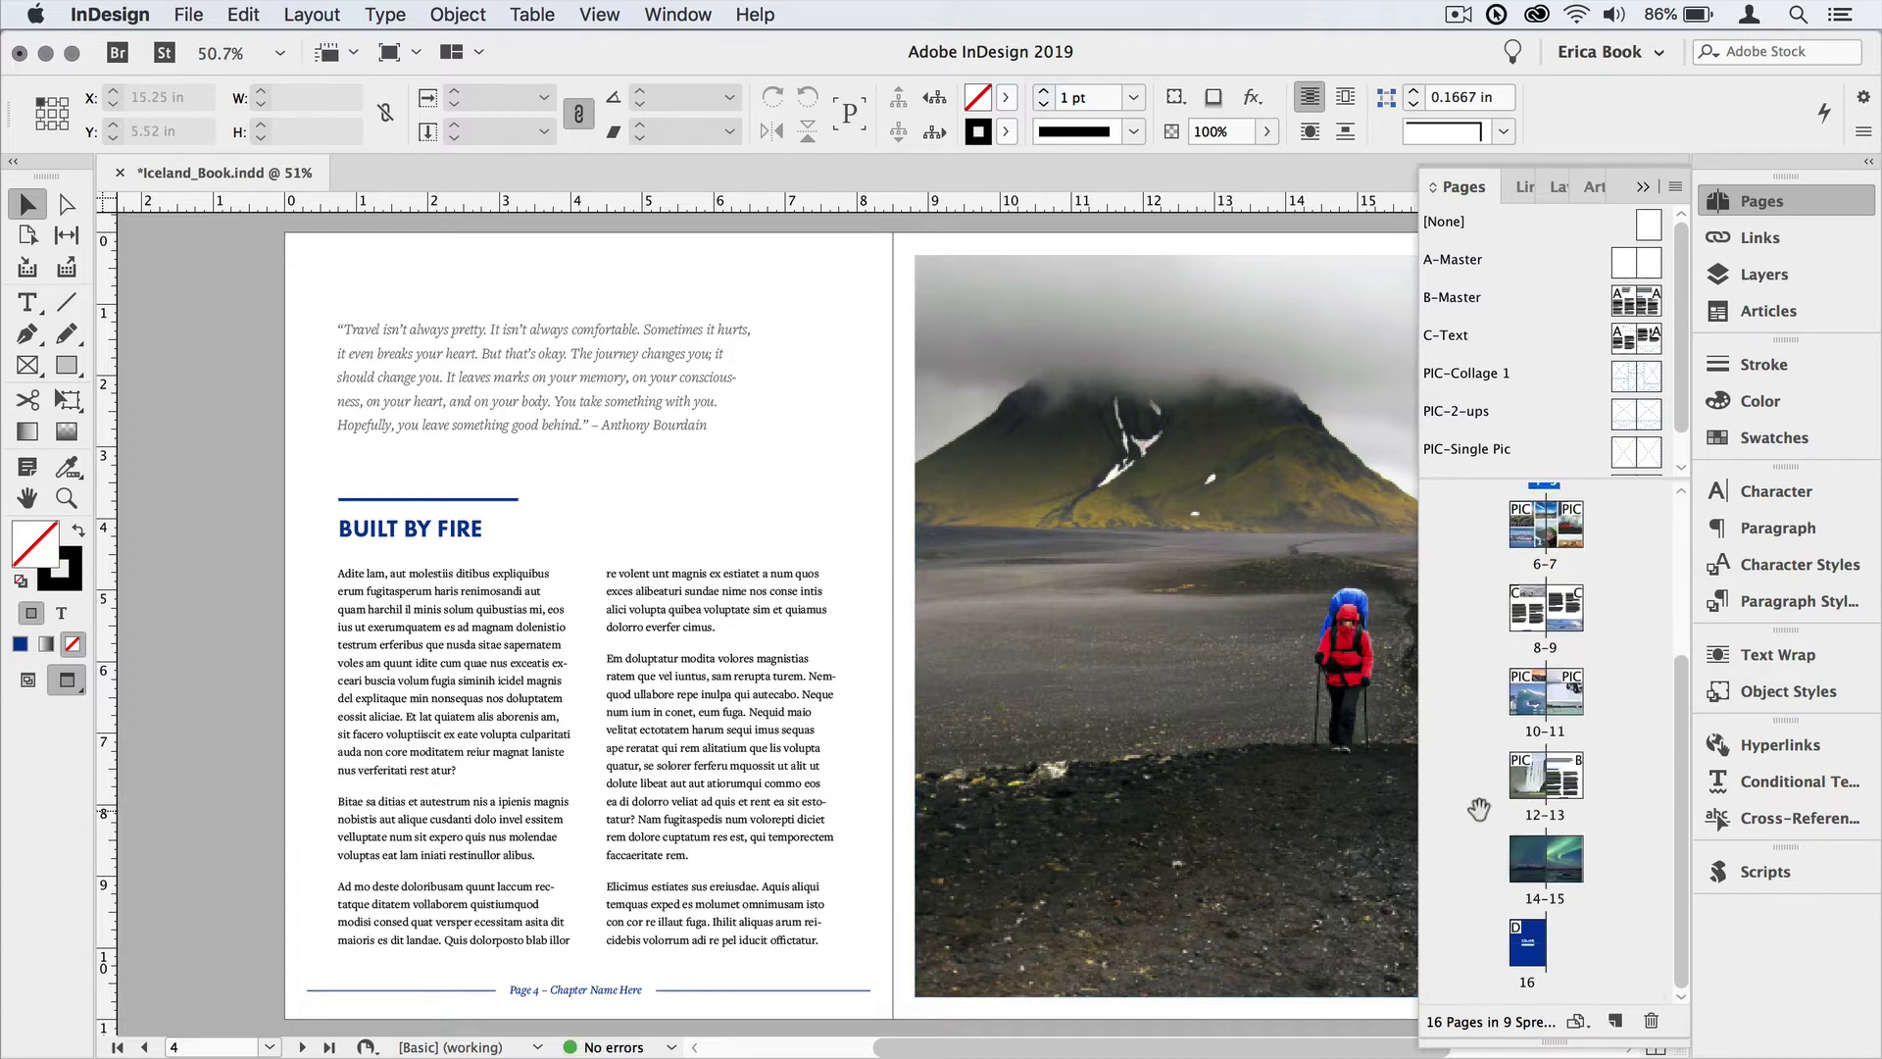
double_click(1563, 796)
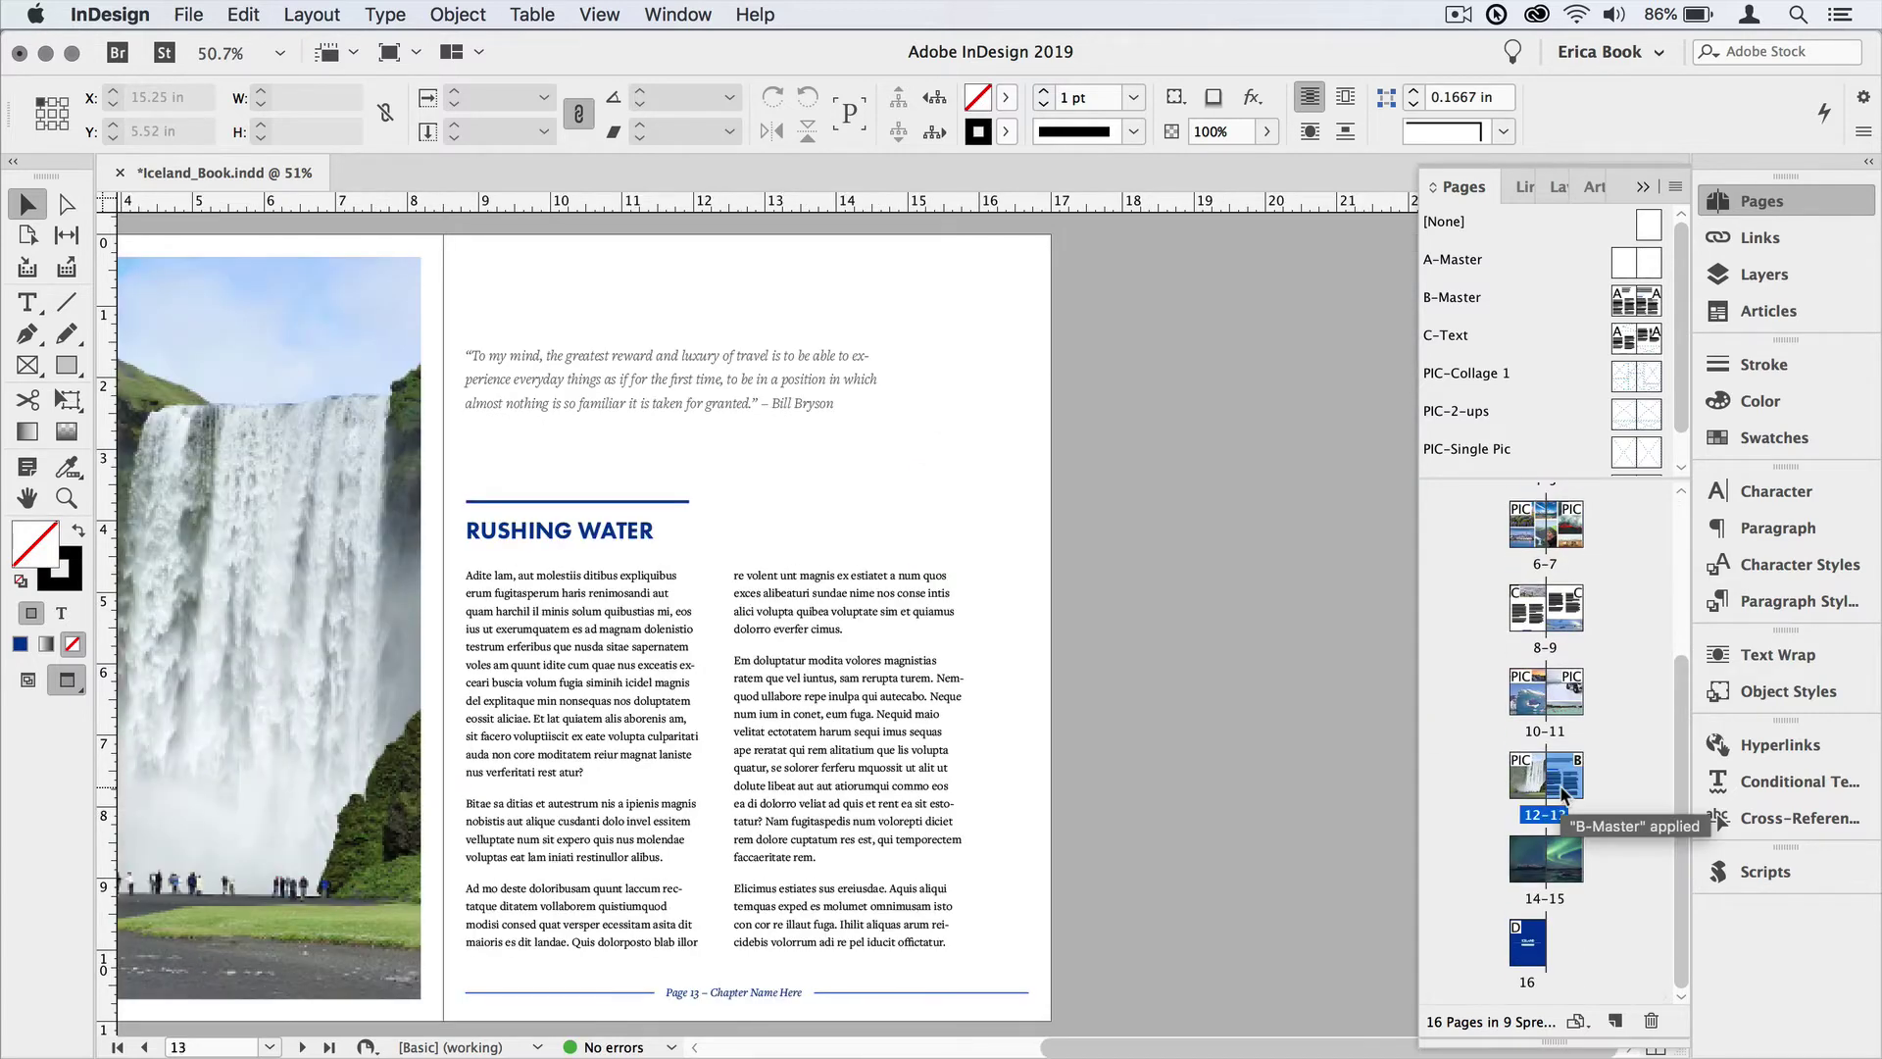
left_click(1683, 191)
left_click(1603, 521)
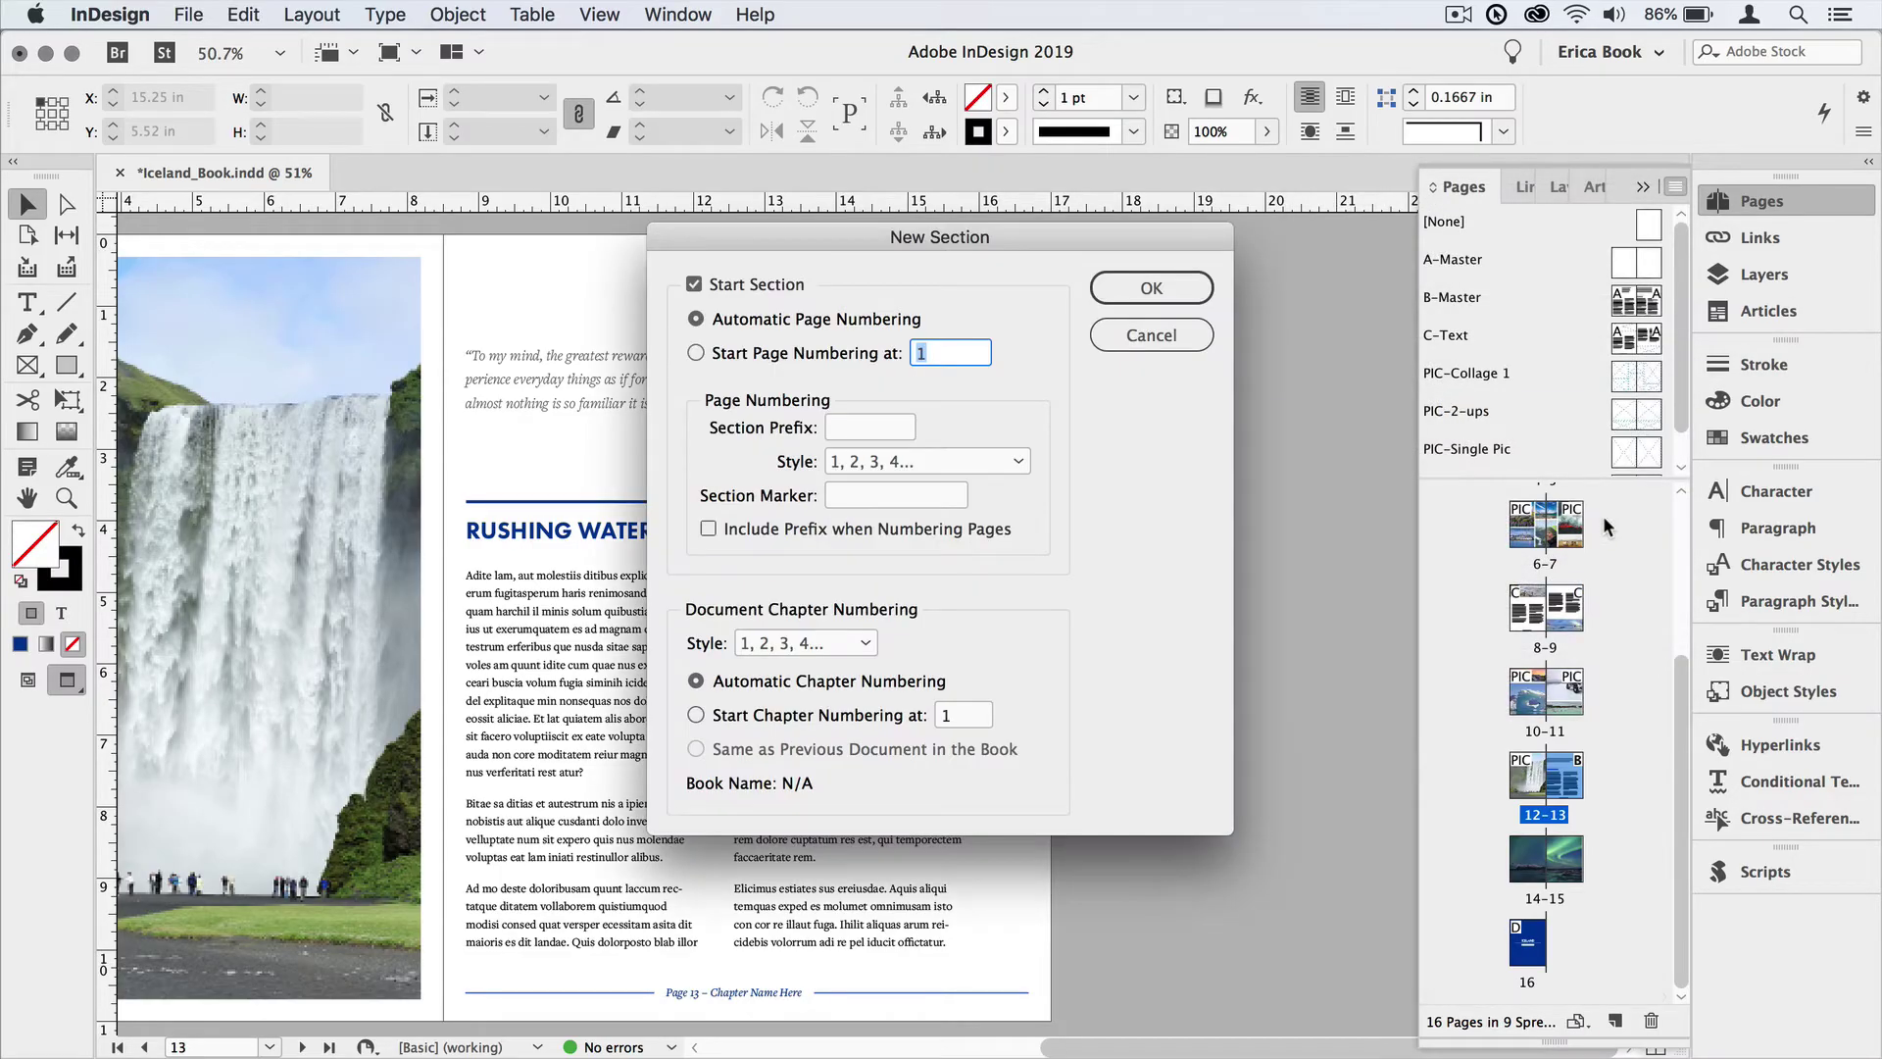
left_click(912, 495)
type("Rushing ")
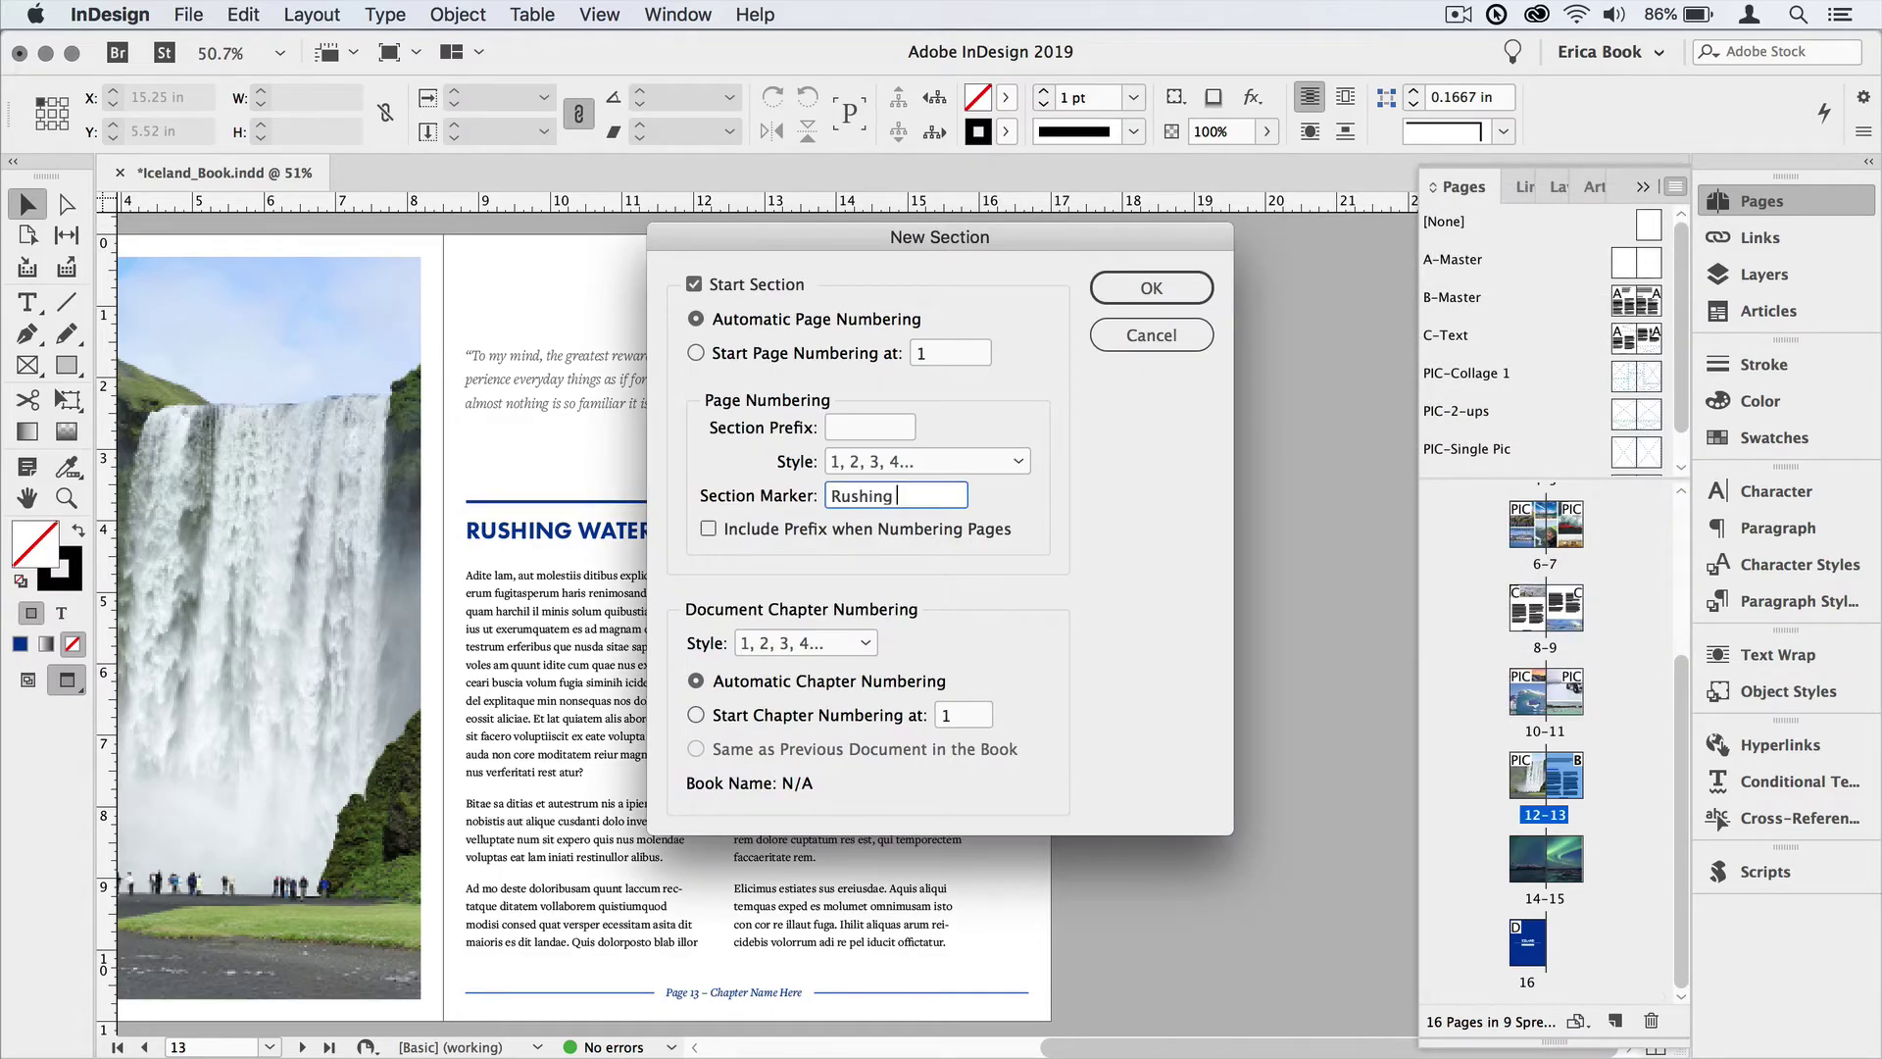
type("Water")
left_click(1137, 290)
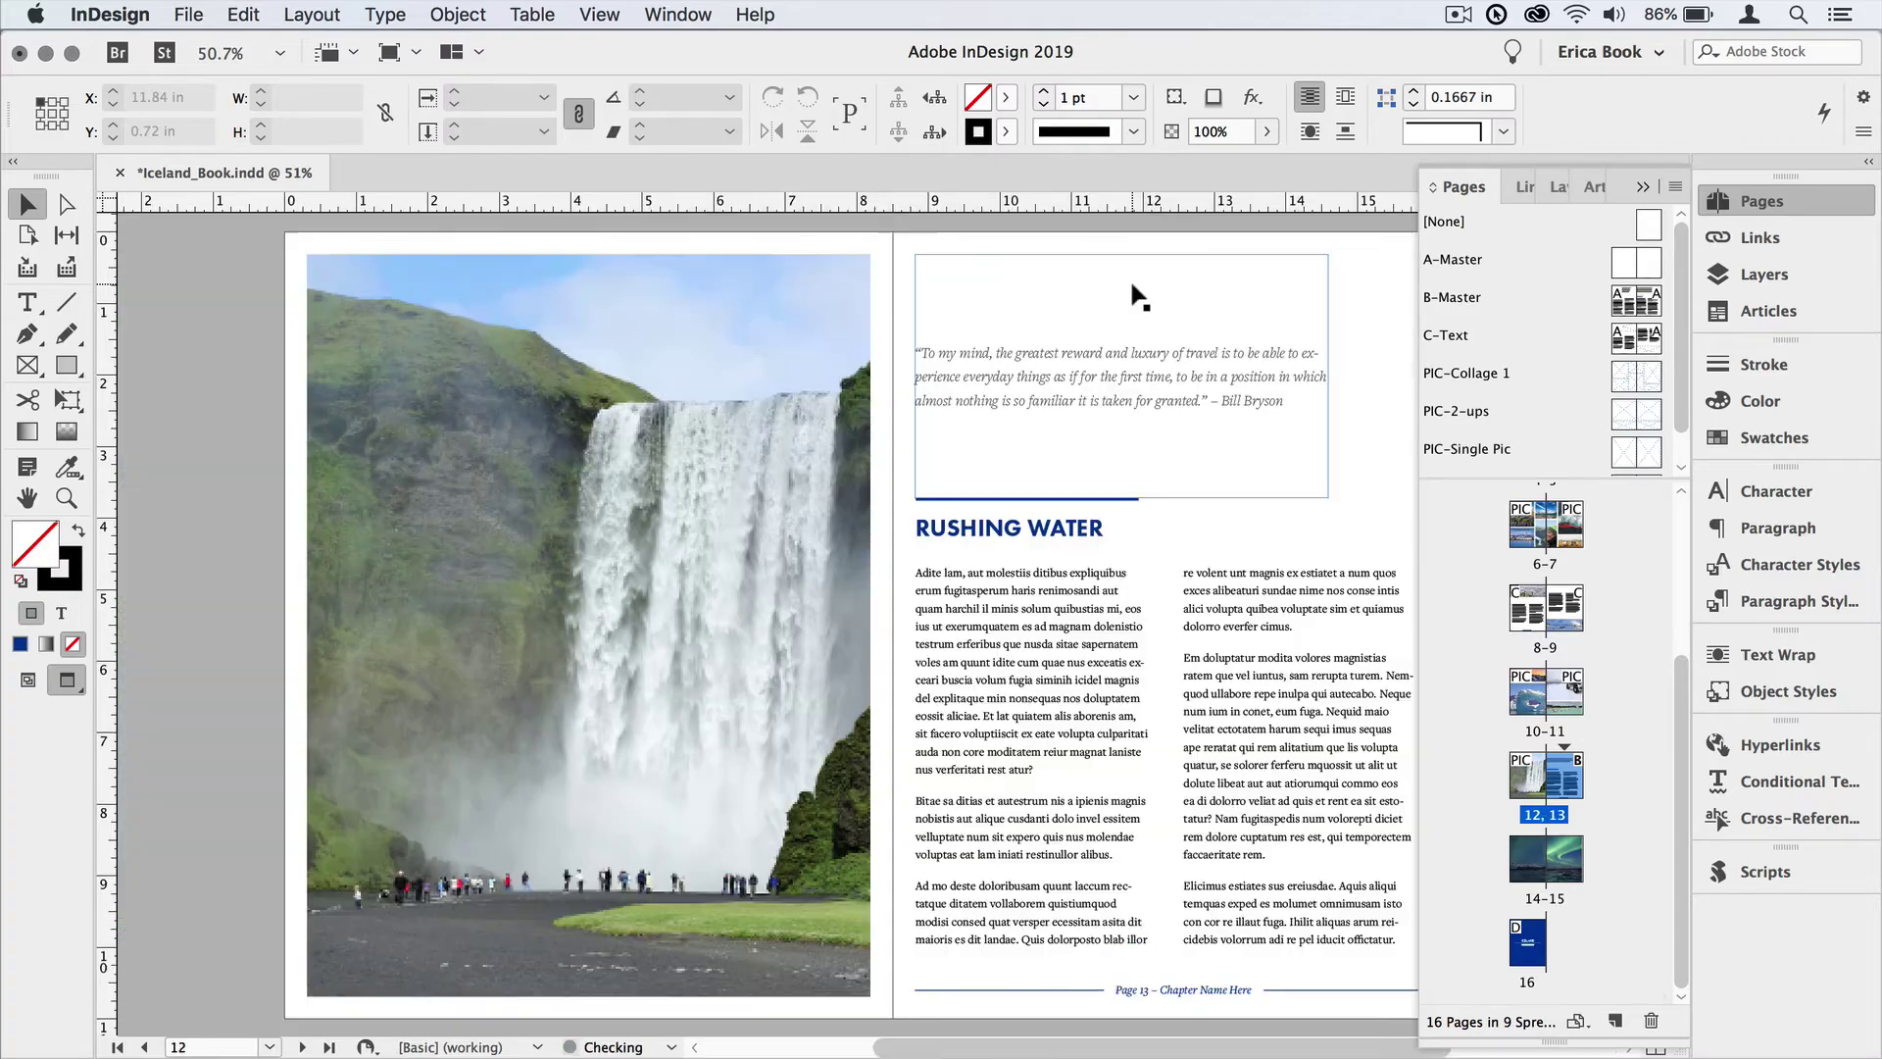
left_click(1158, 602)
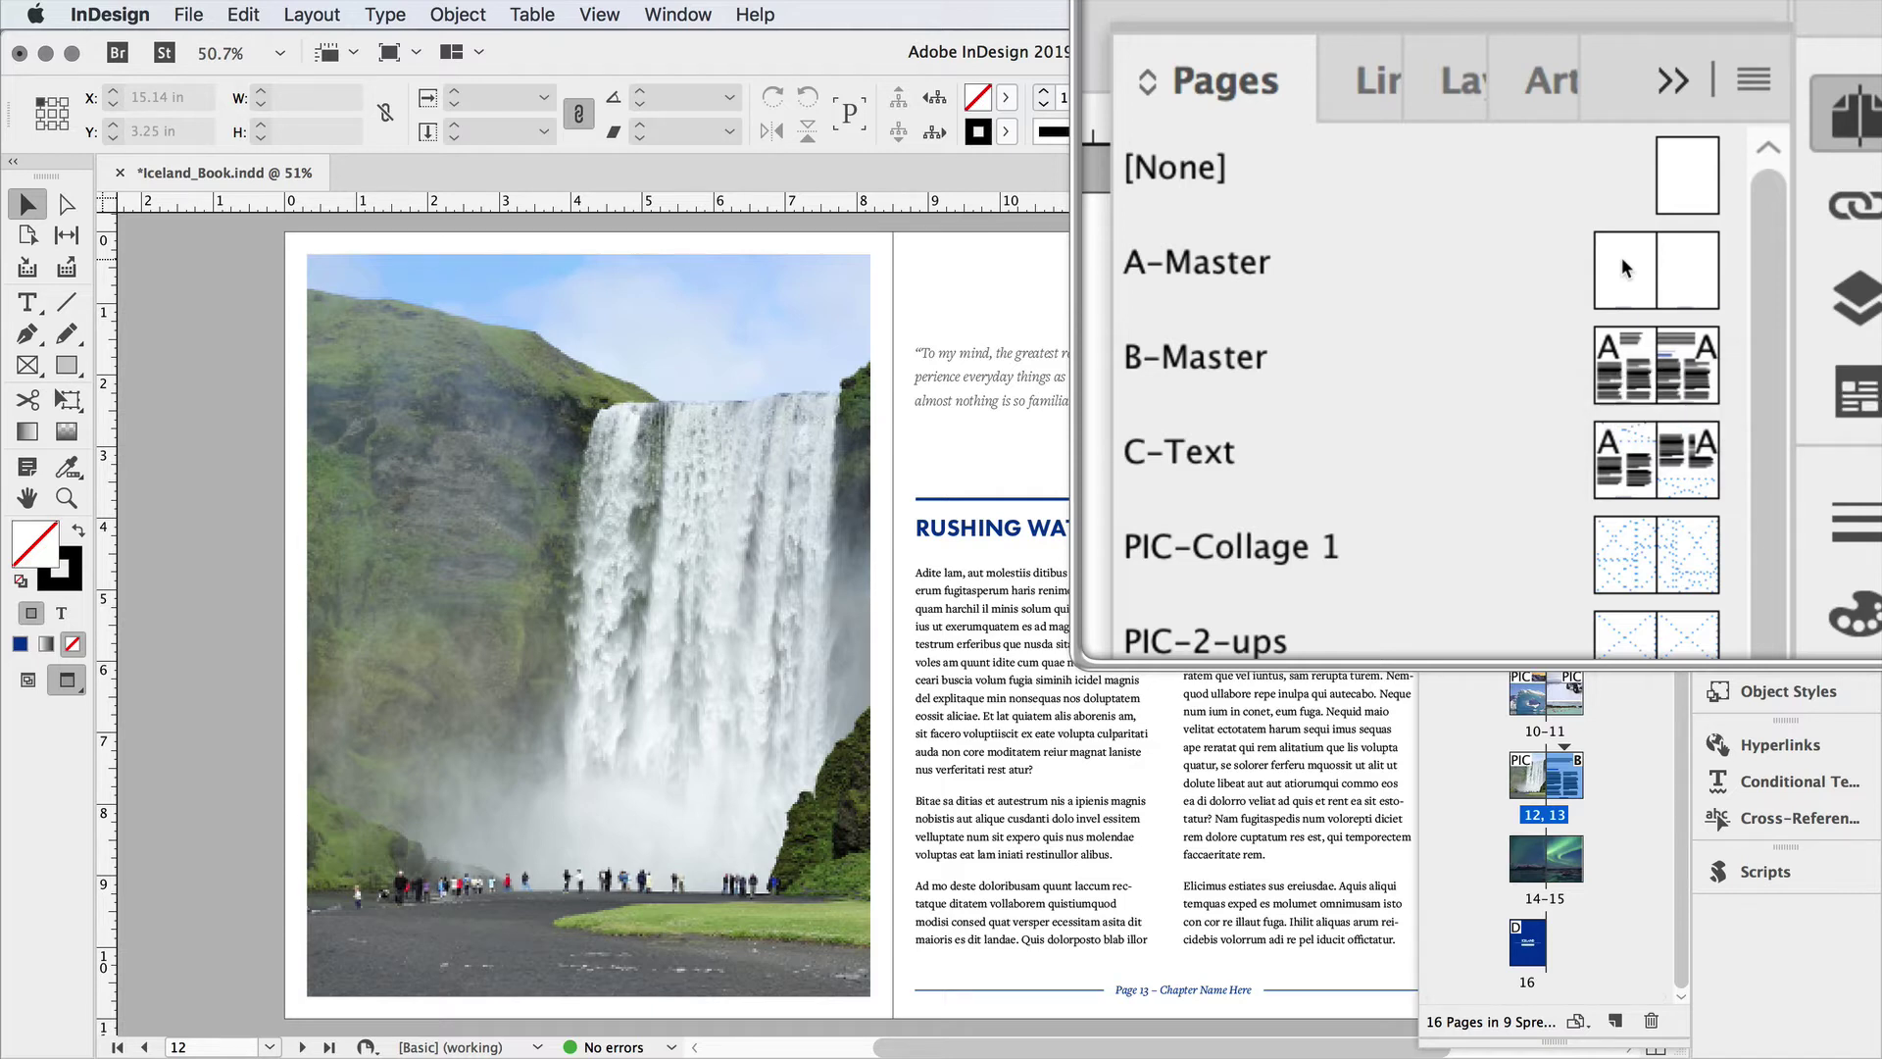
Step: On A-Master, replace the left footer's 'Chapter Name Here' with a Section Marker
double_click(1625, 268)
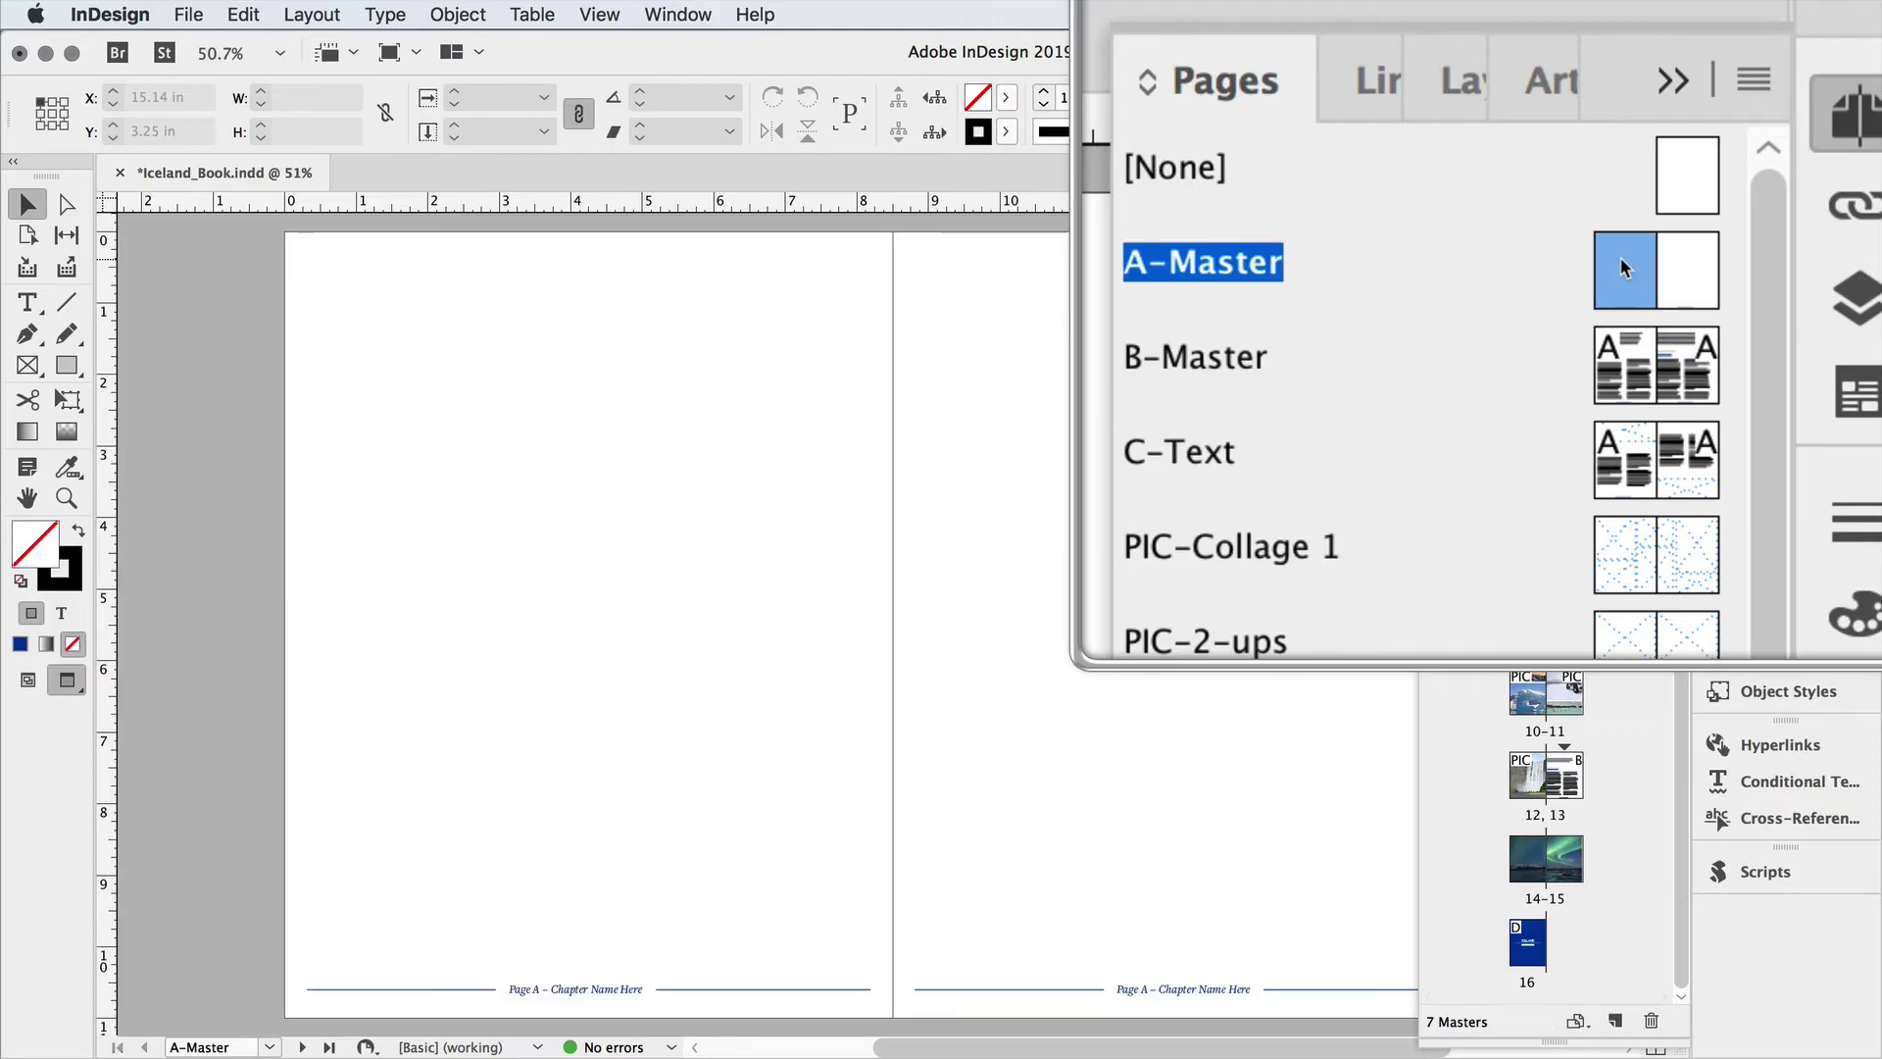
scroll(659, 958, "down", 1)
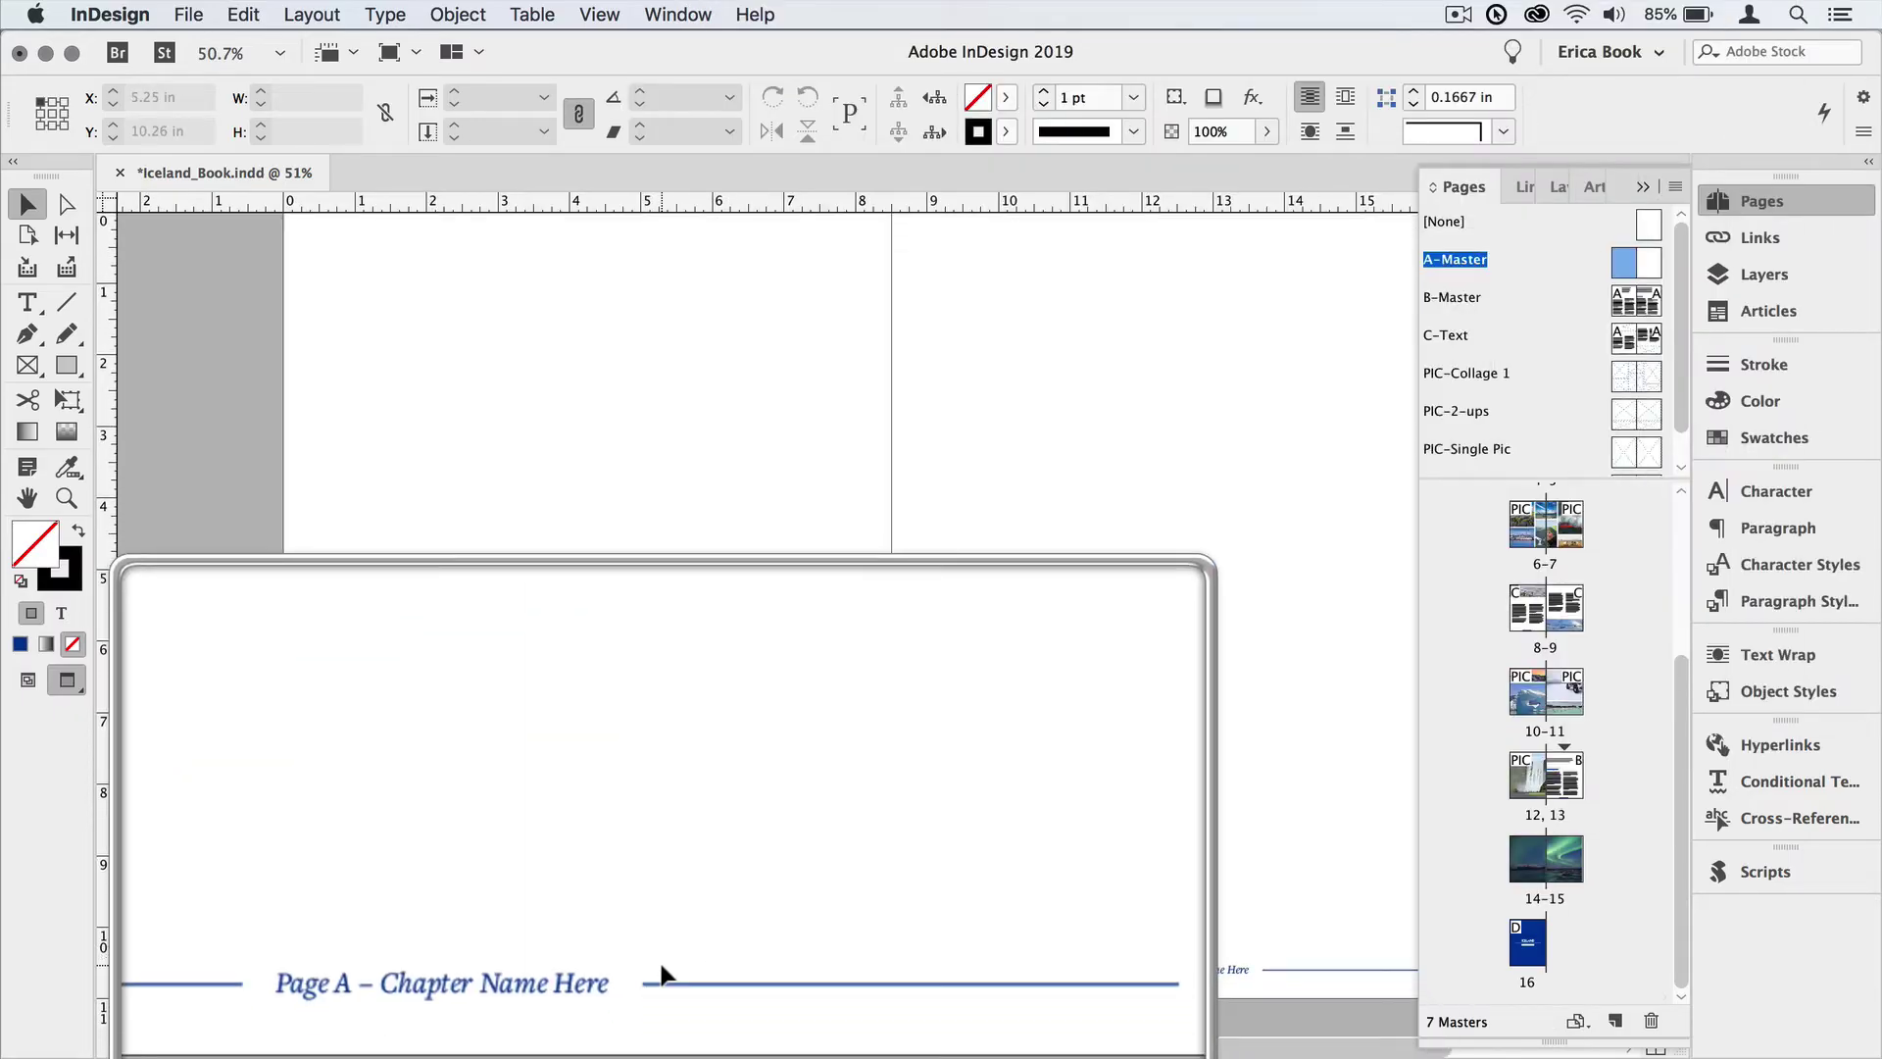
left_click(580, 972)
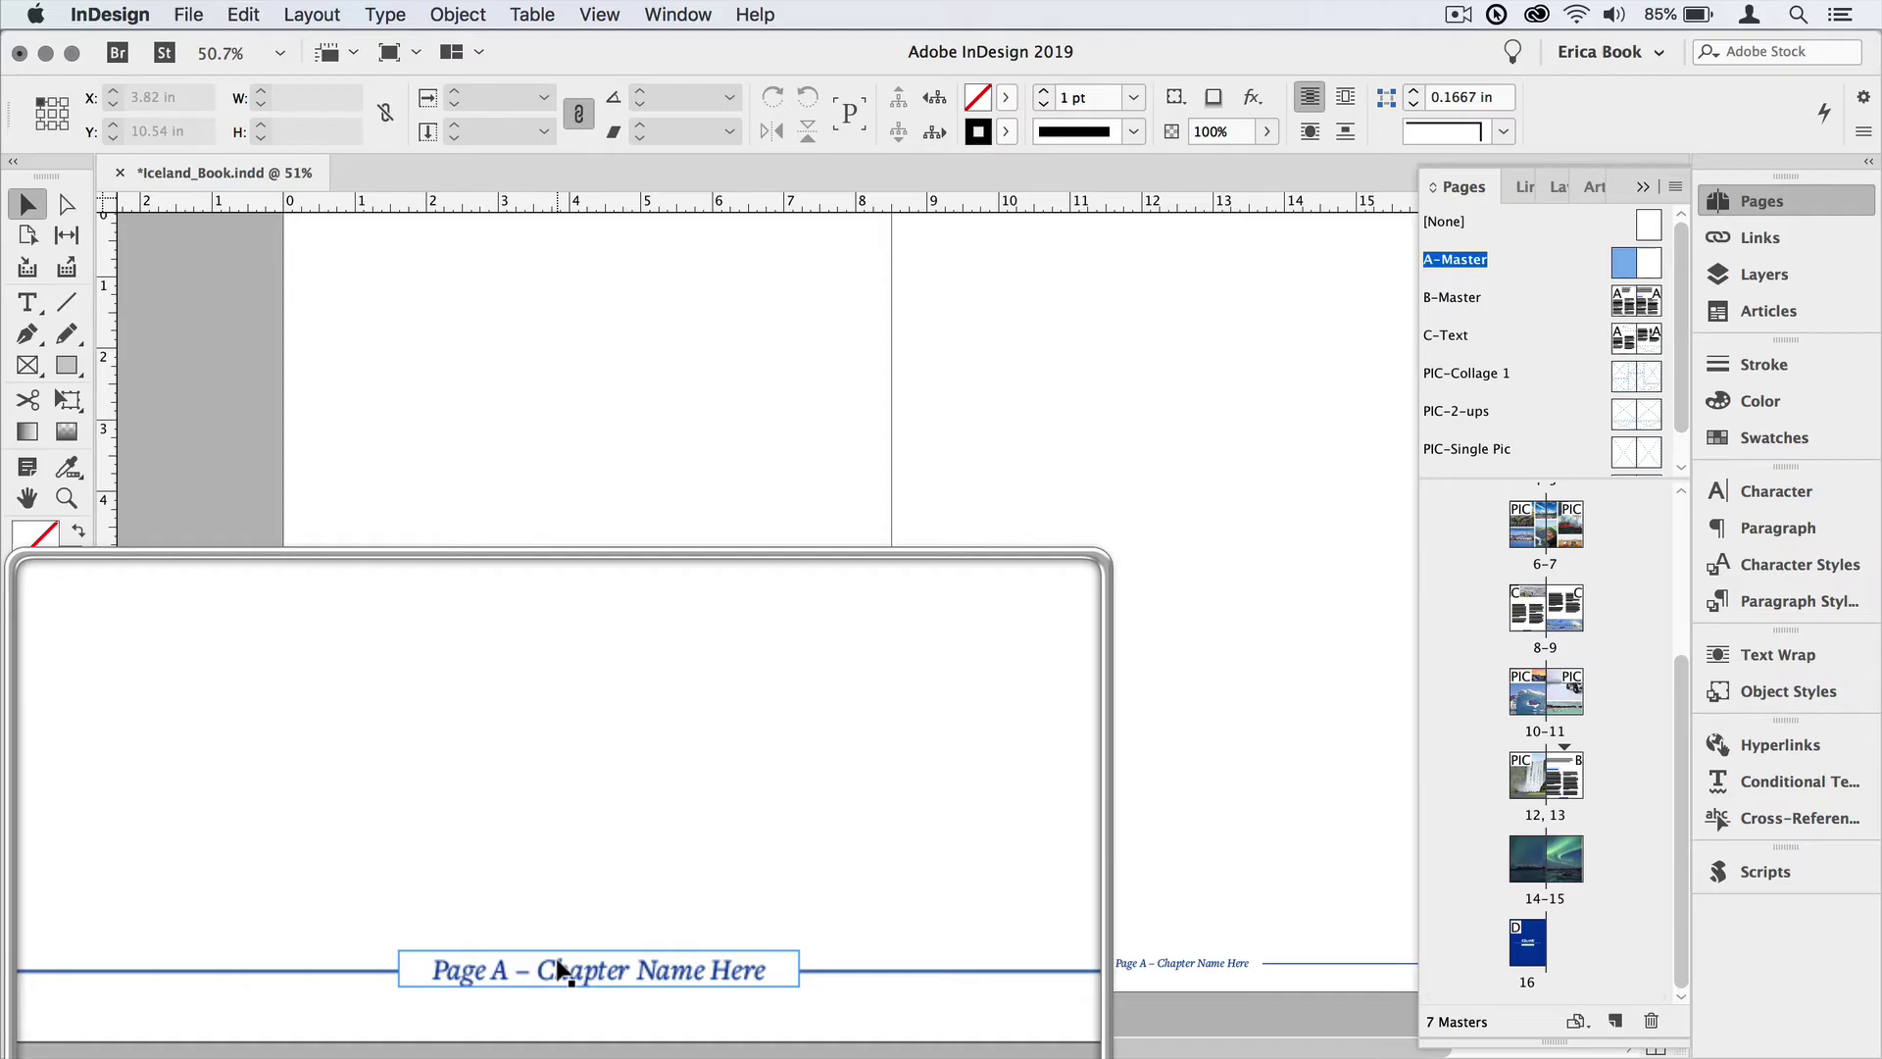
double_click(580, 973)
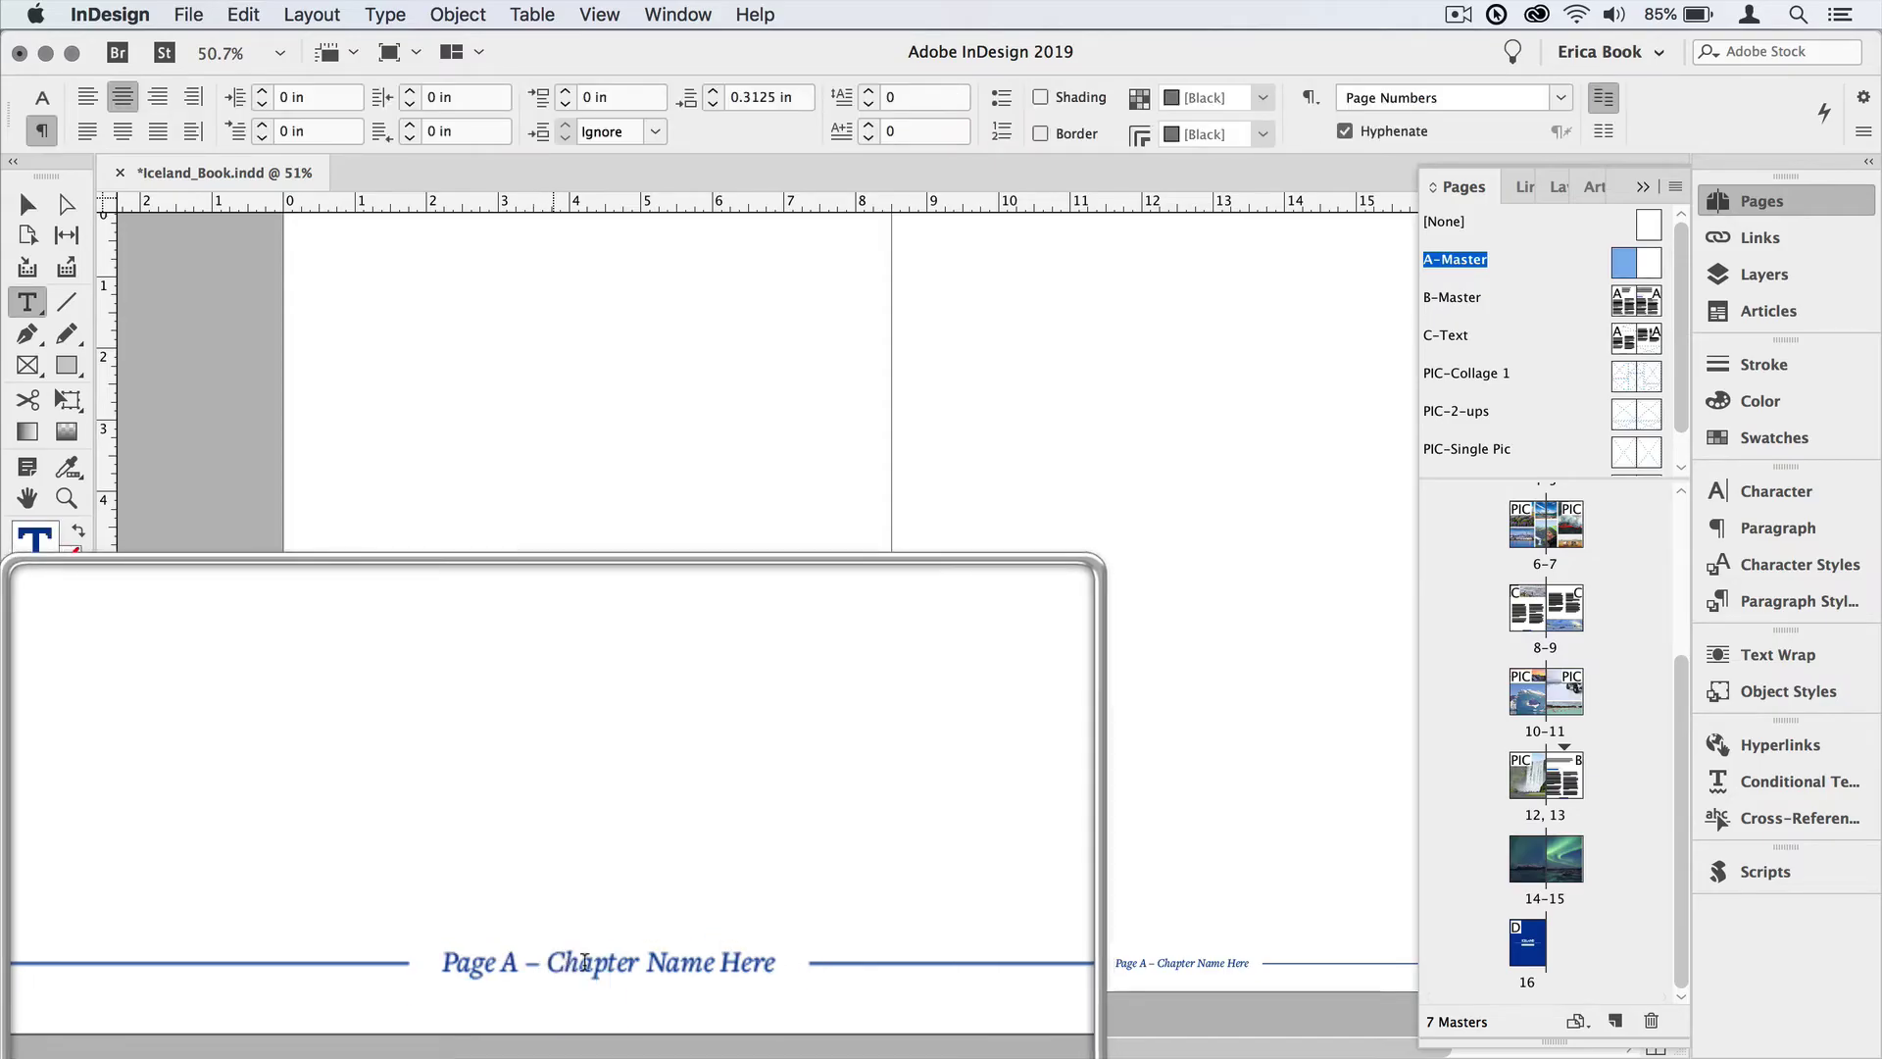
left_click(640, 962, "shift")
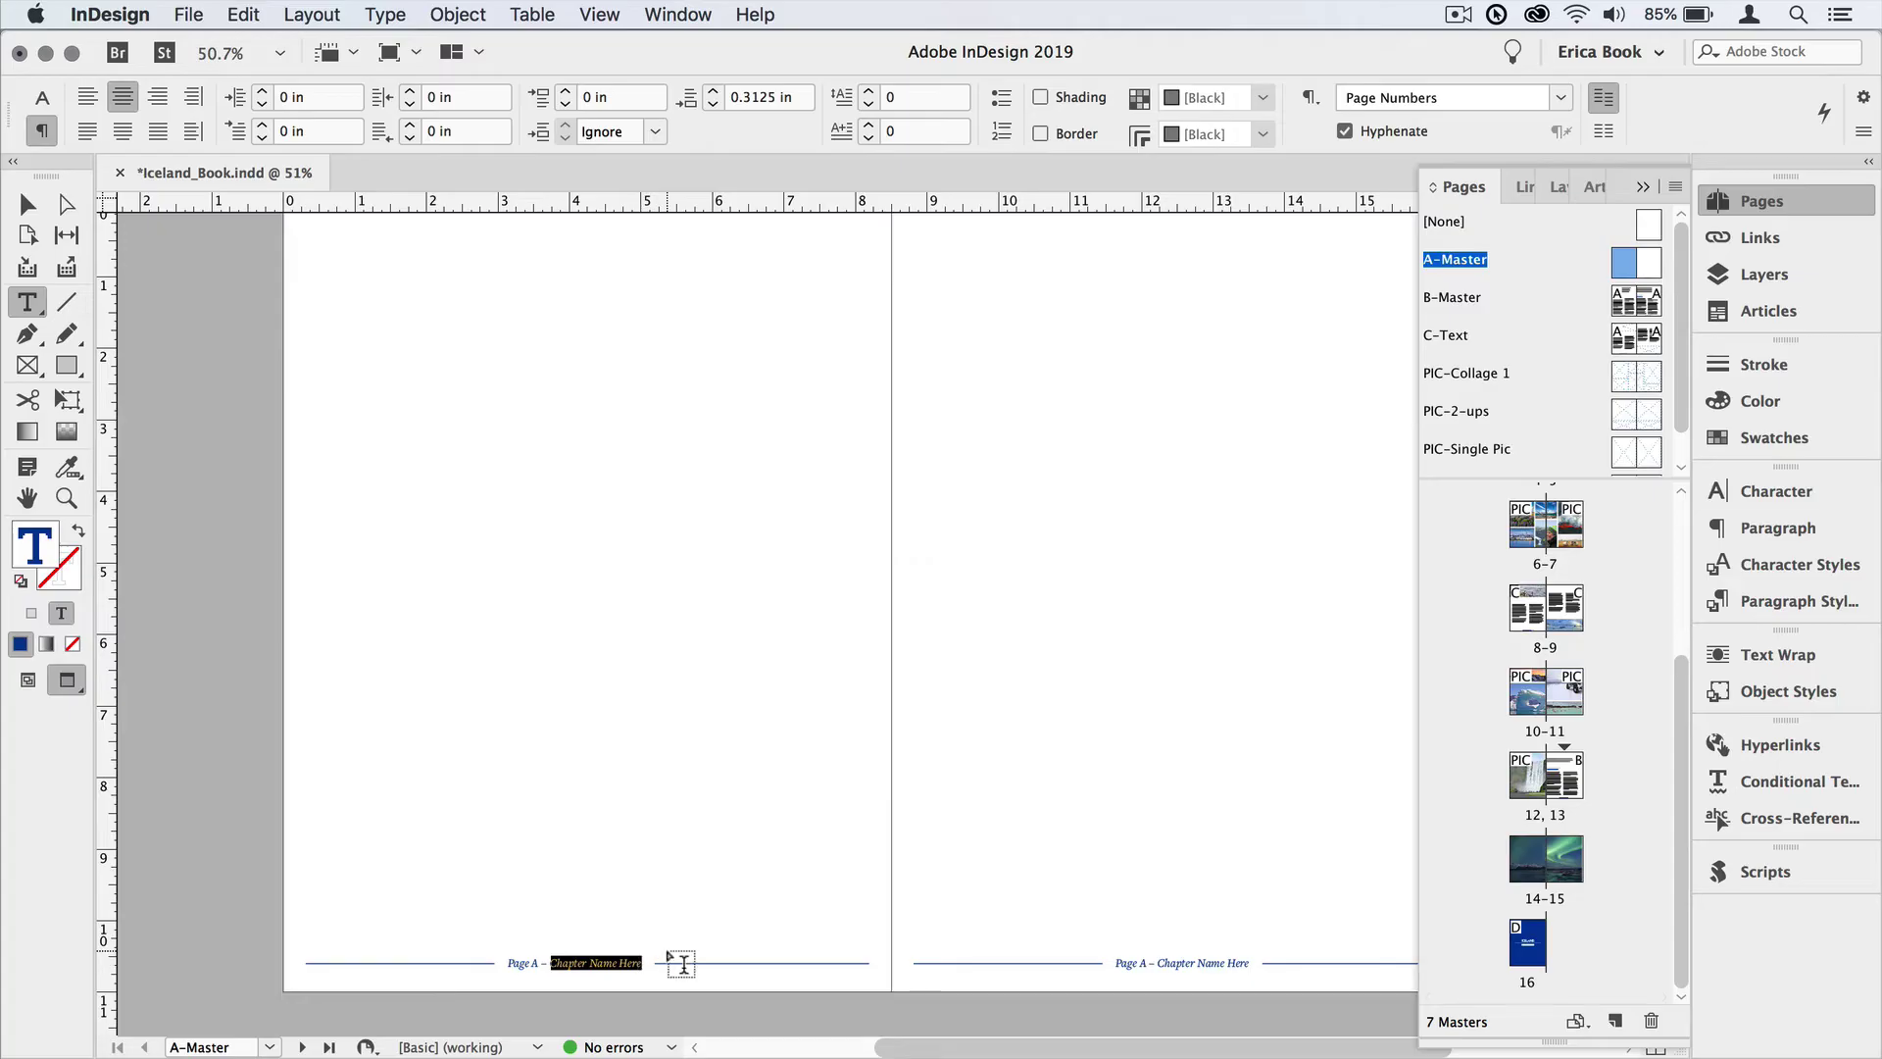
left_click(386, 15)
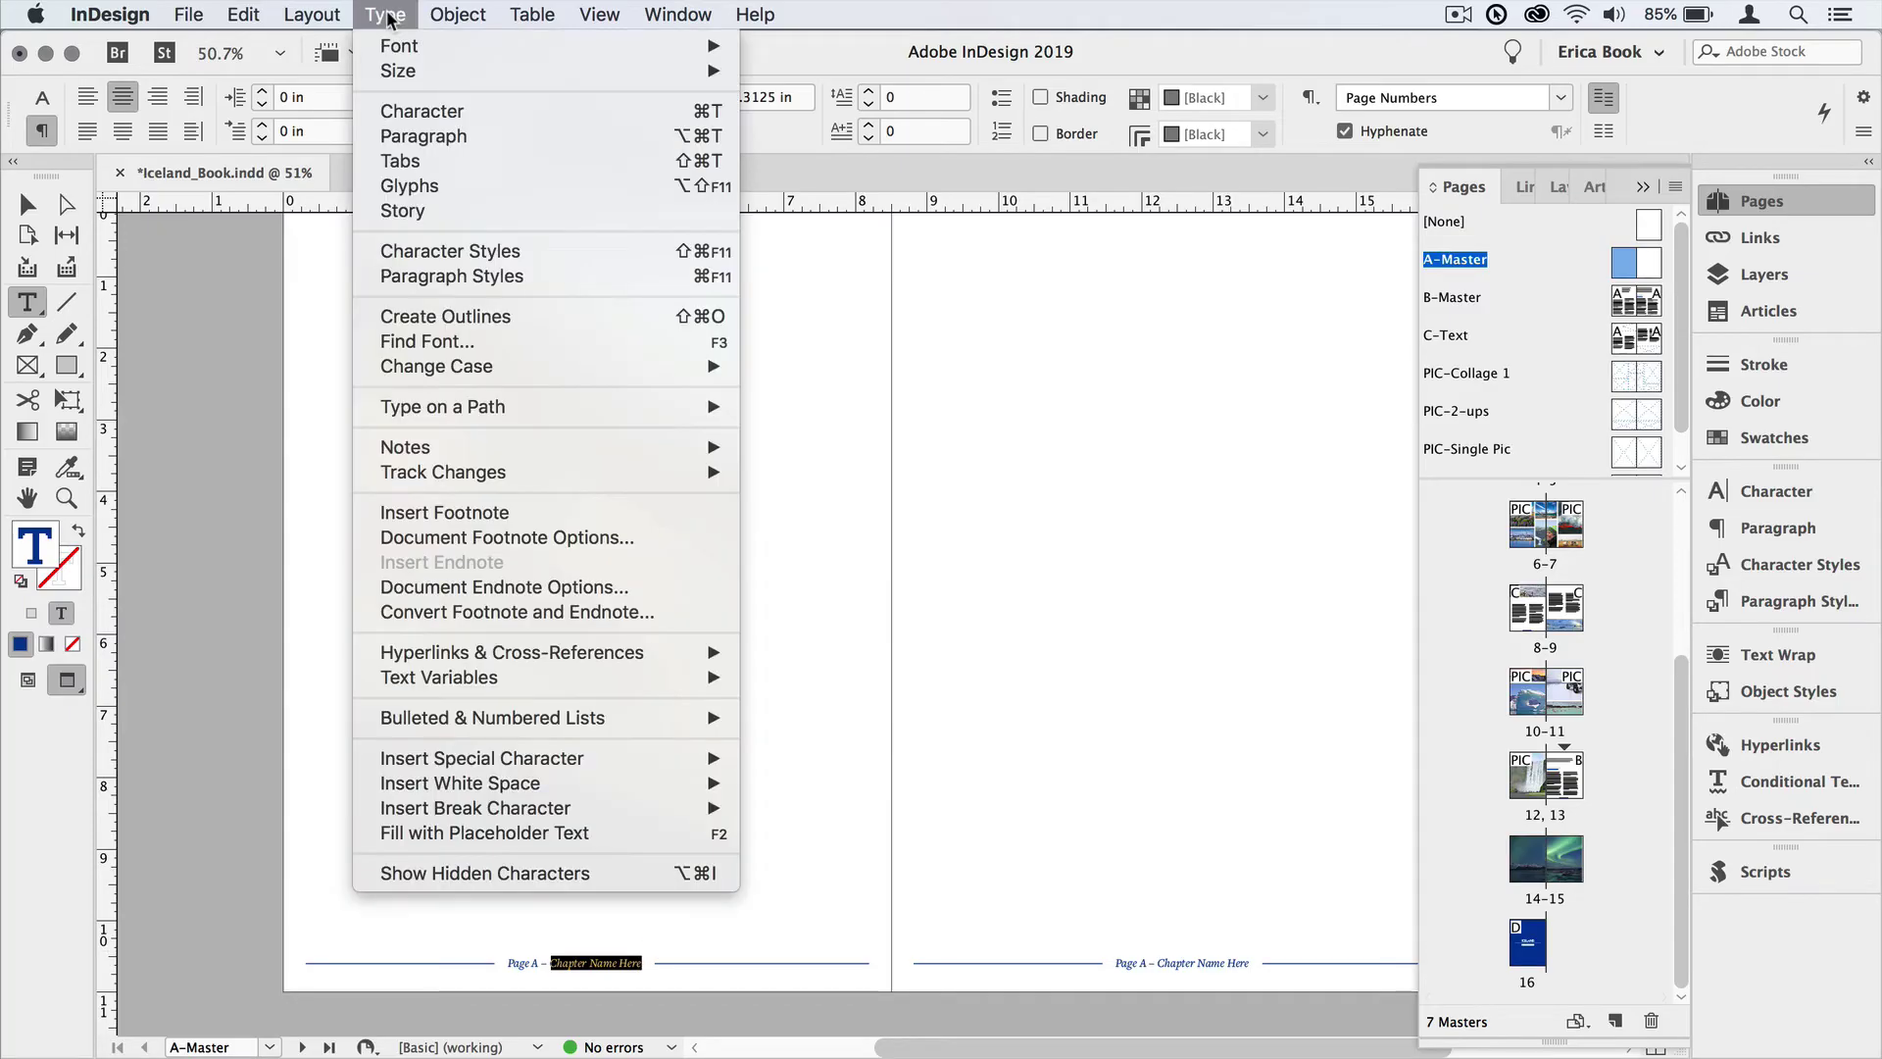
mouse_move(666, 758)
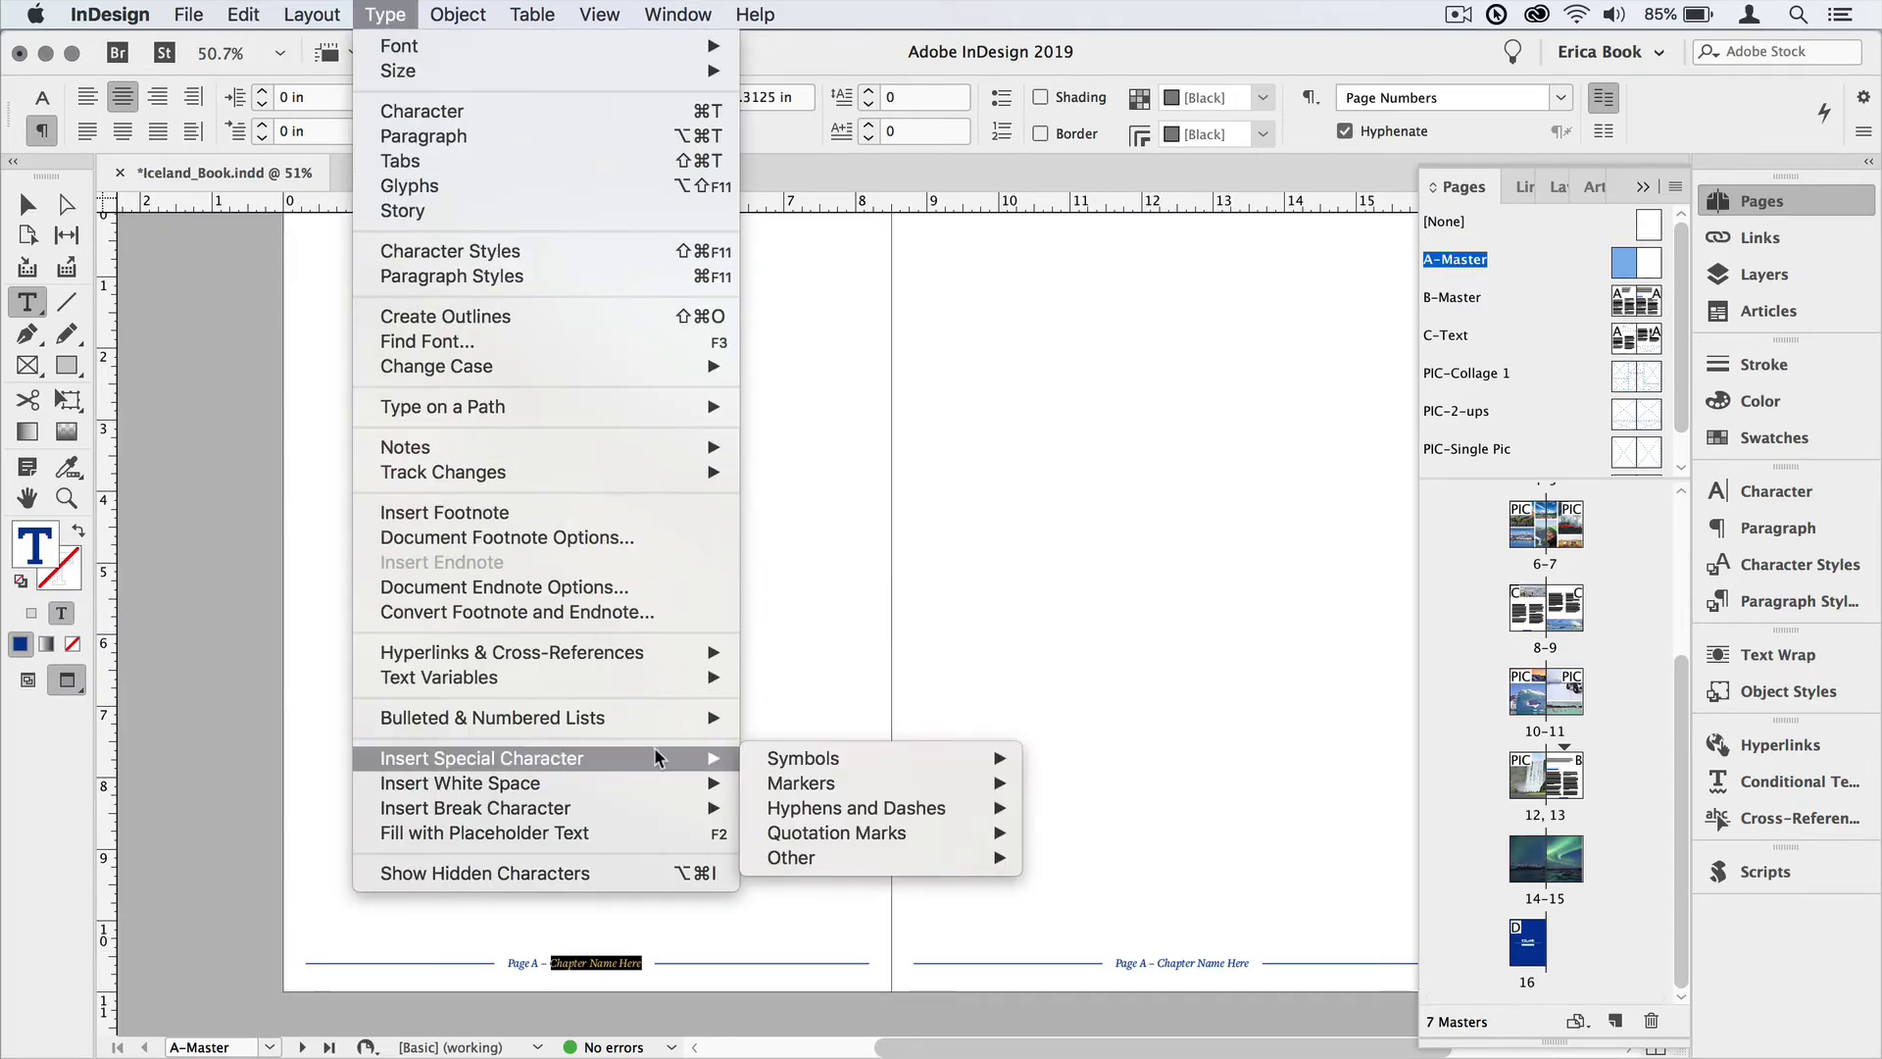
mouse_move(772, 785)
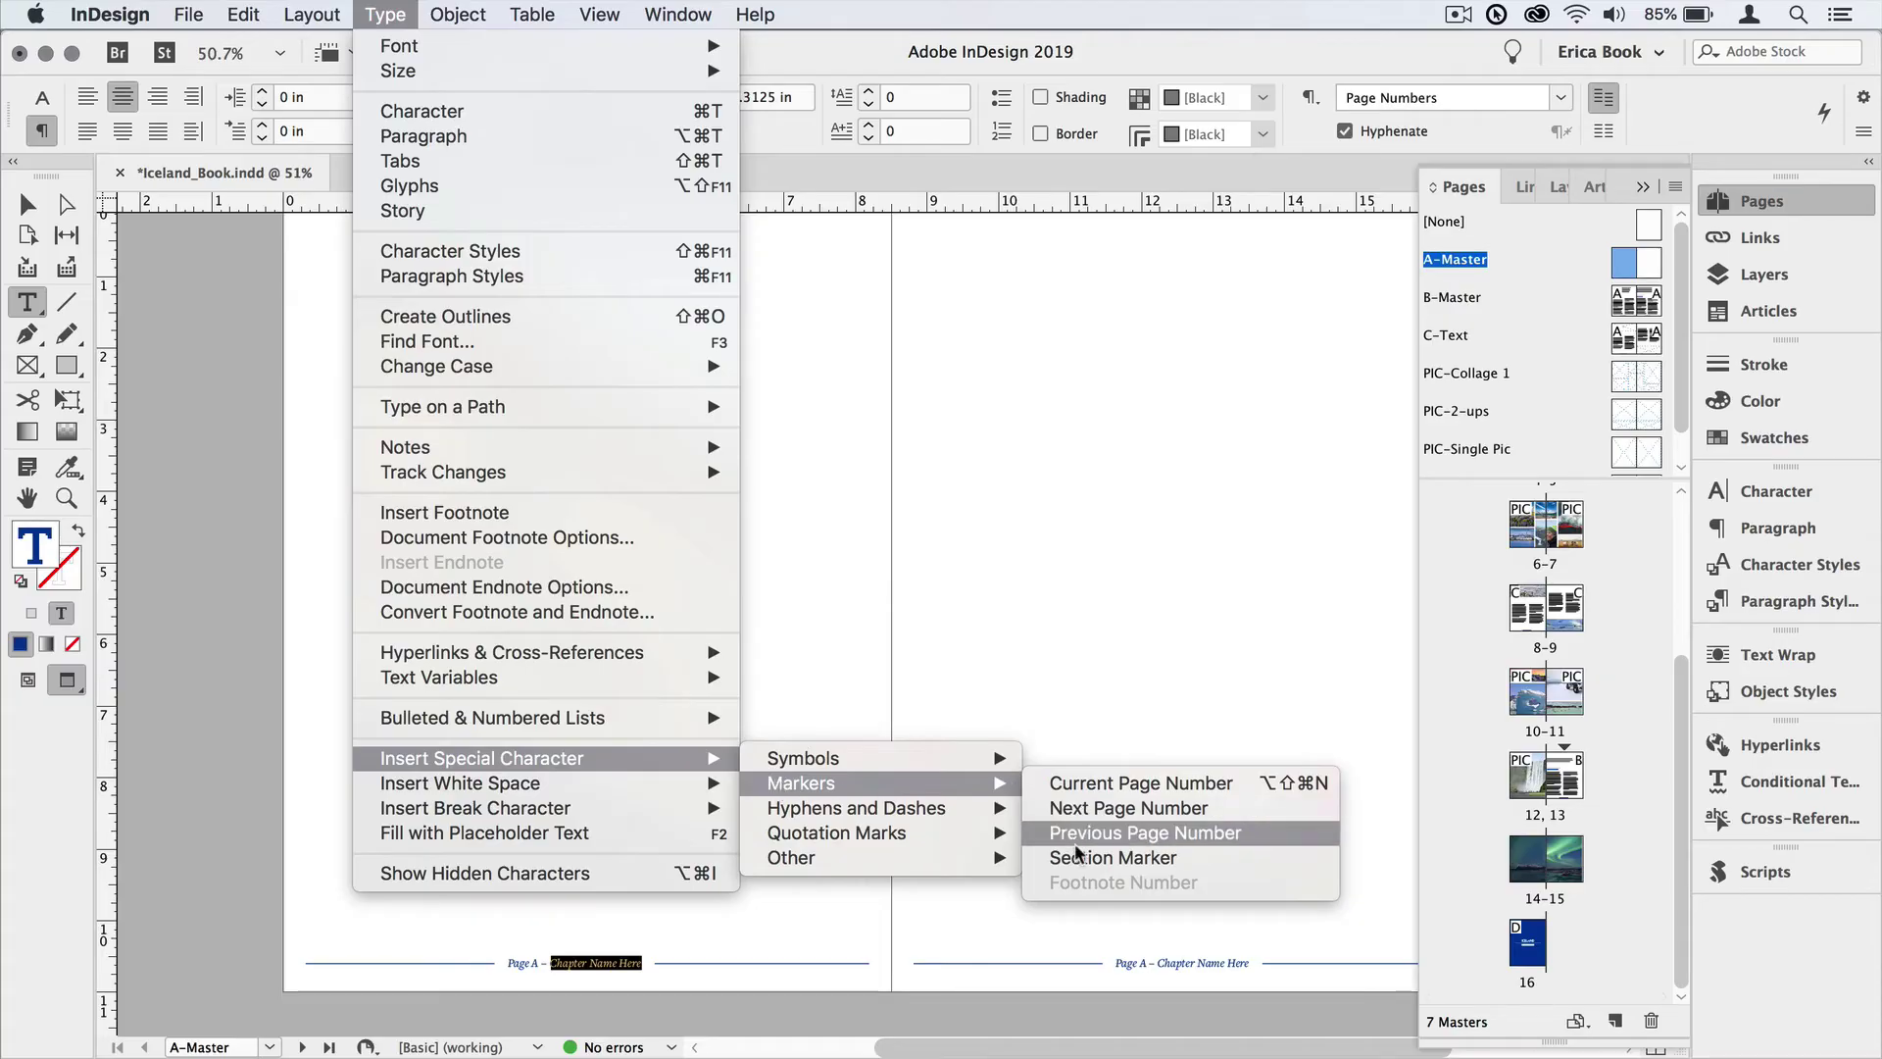
left_click(1112, 858)
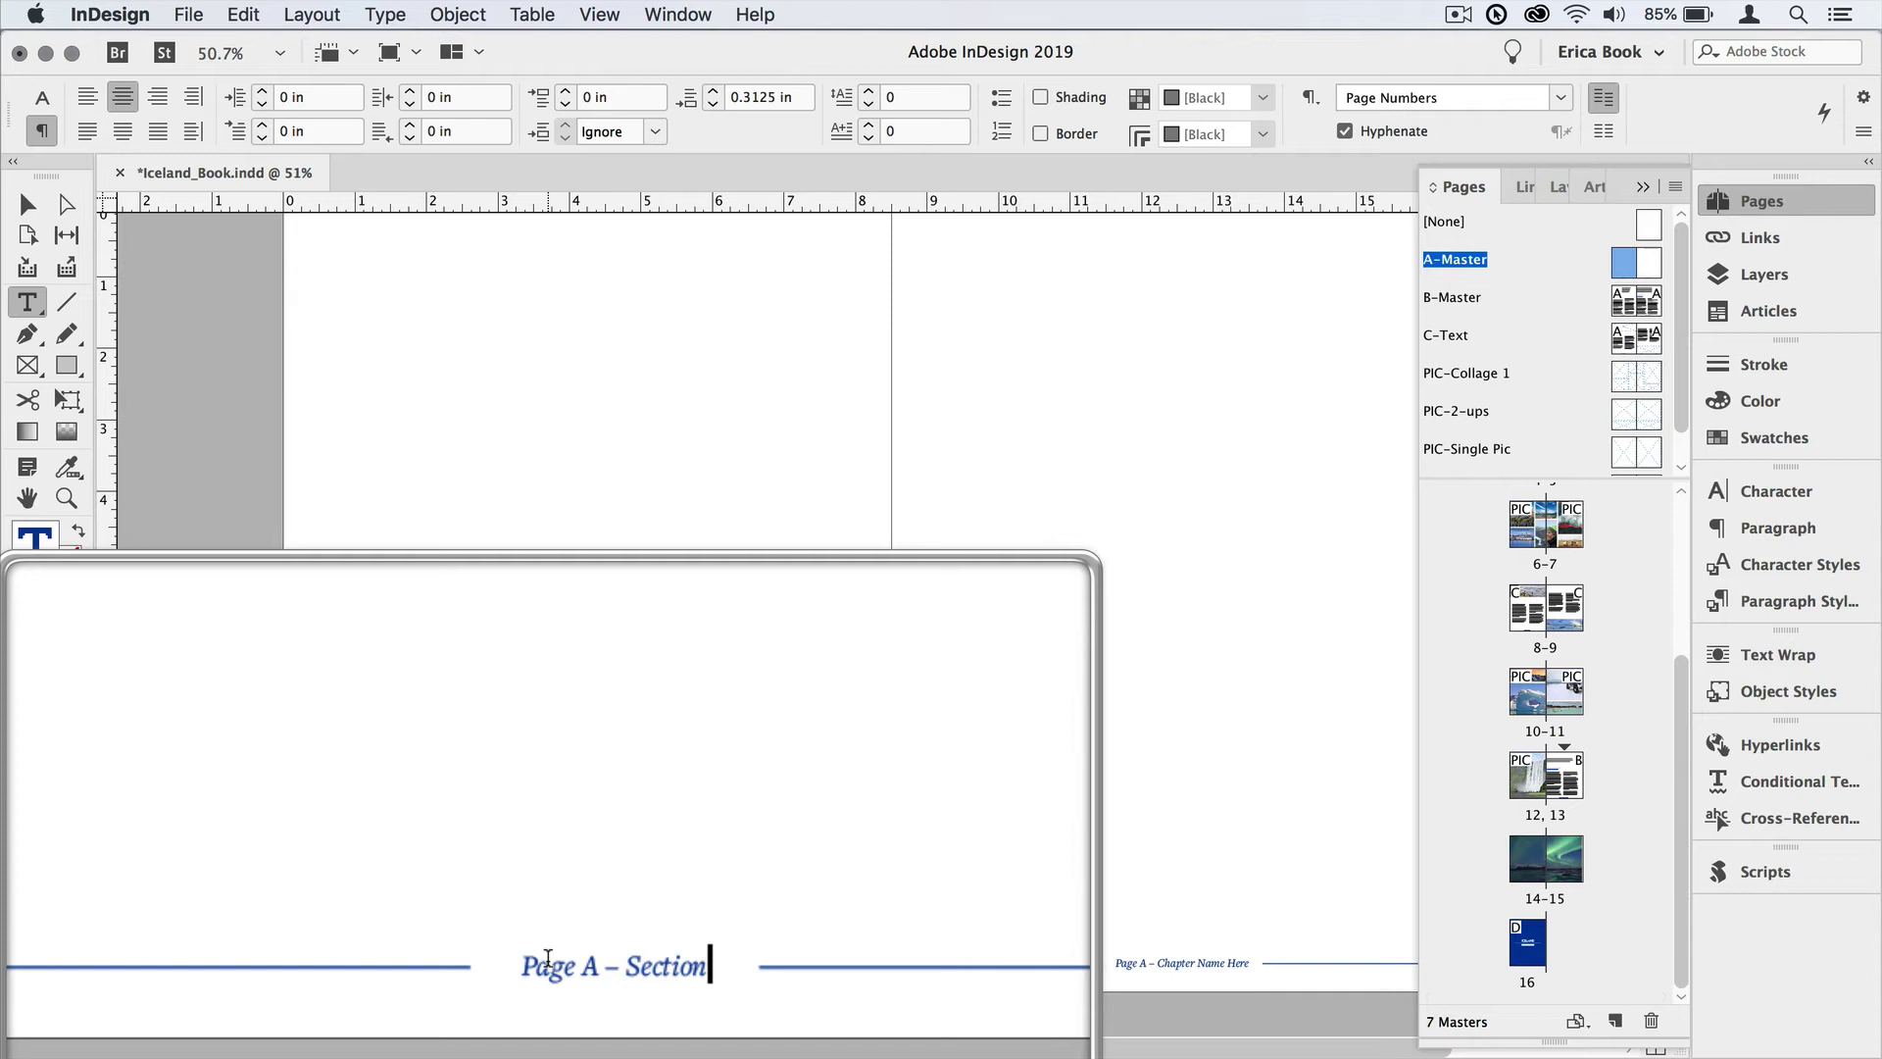
Step: Replace the right footer's chapter-name placeholder with a Section Marker as well
left_click_drag(1158, 963, 1240, 960)
left_click(392, 14)
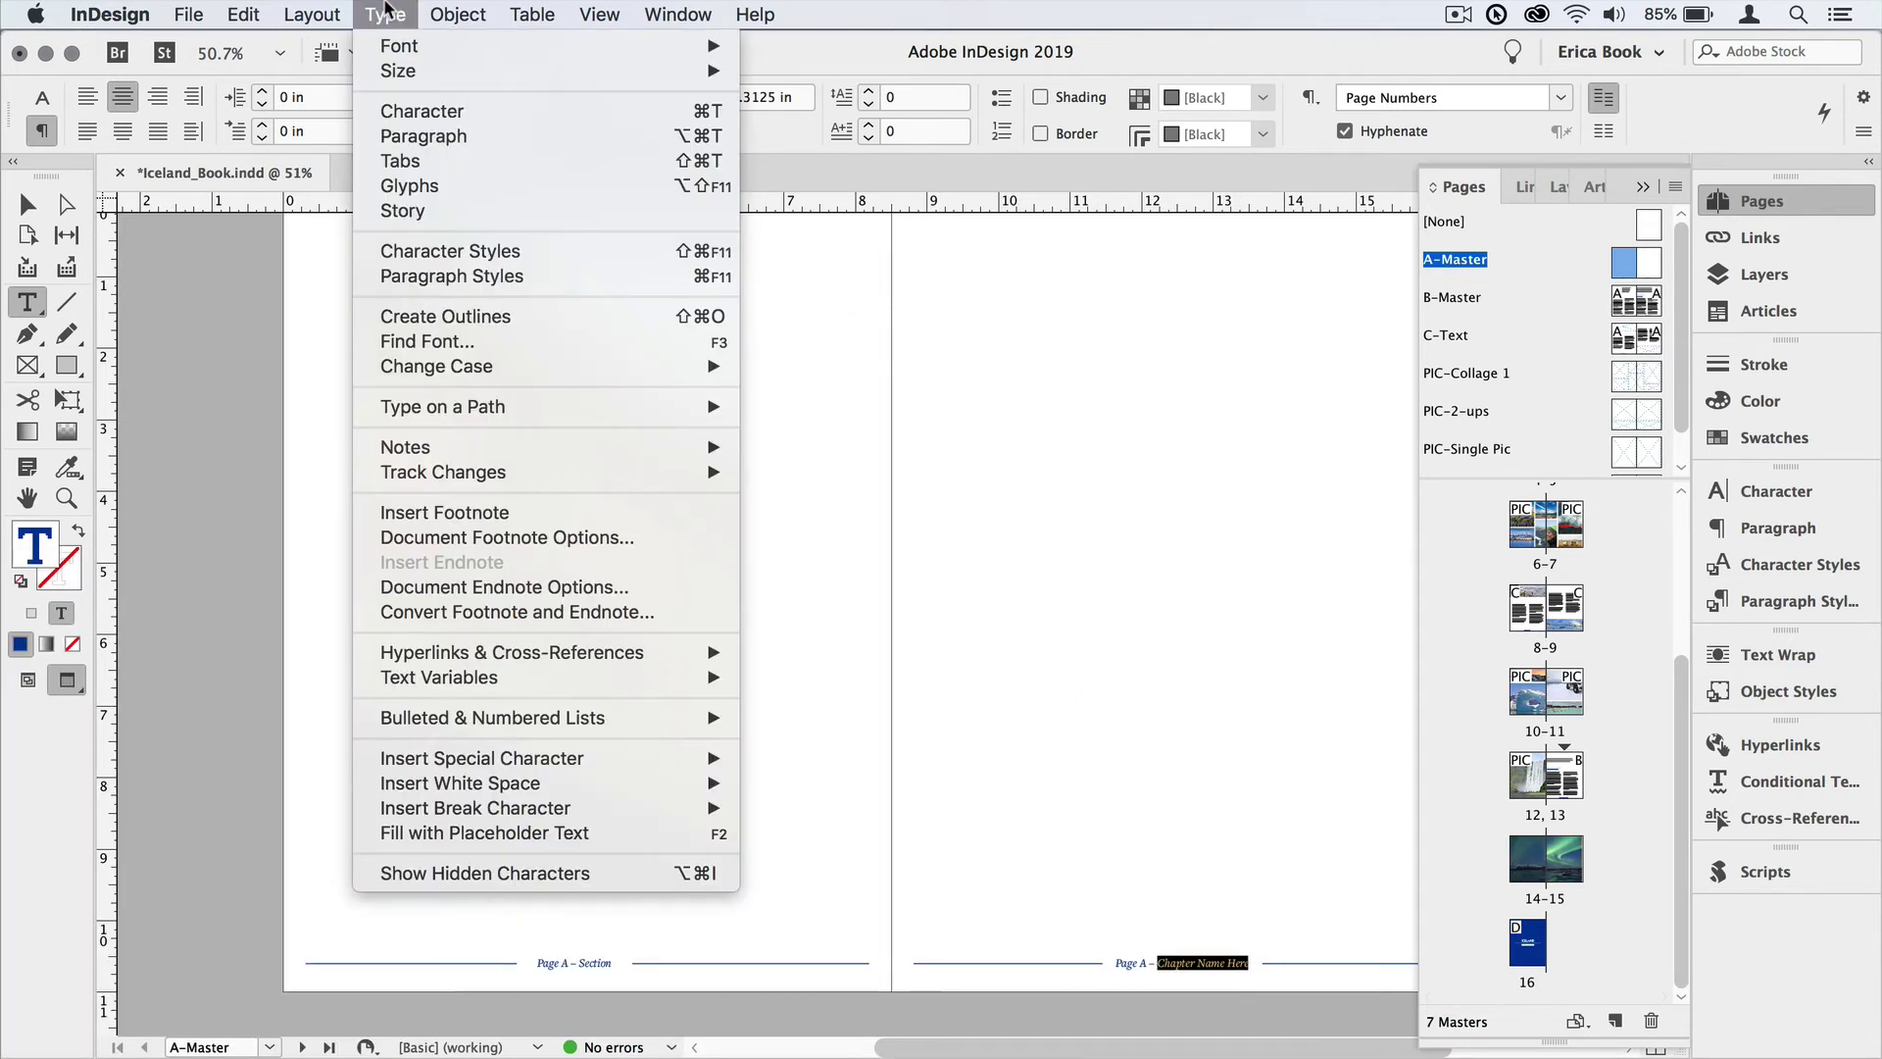
mouse_move(683, 766)
mouse_move(797, 774)
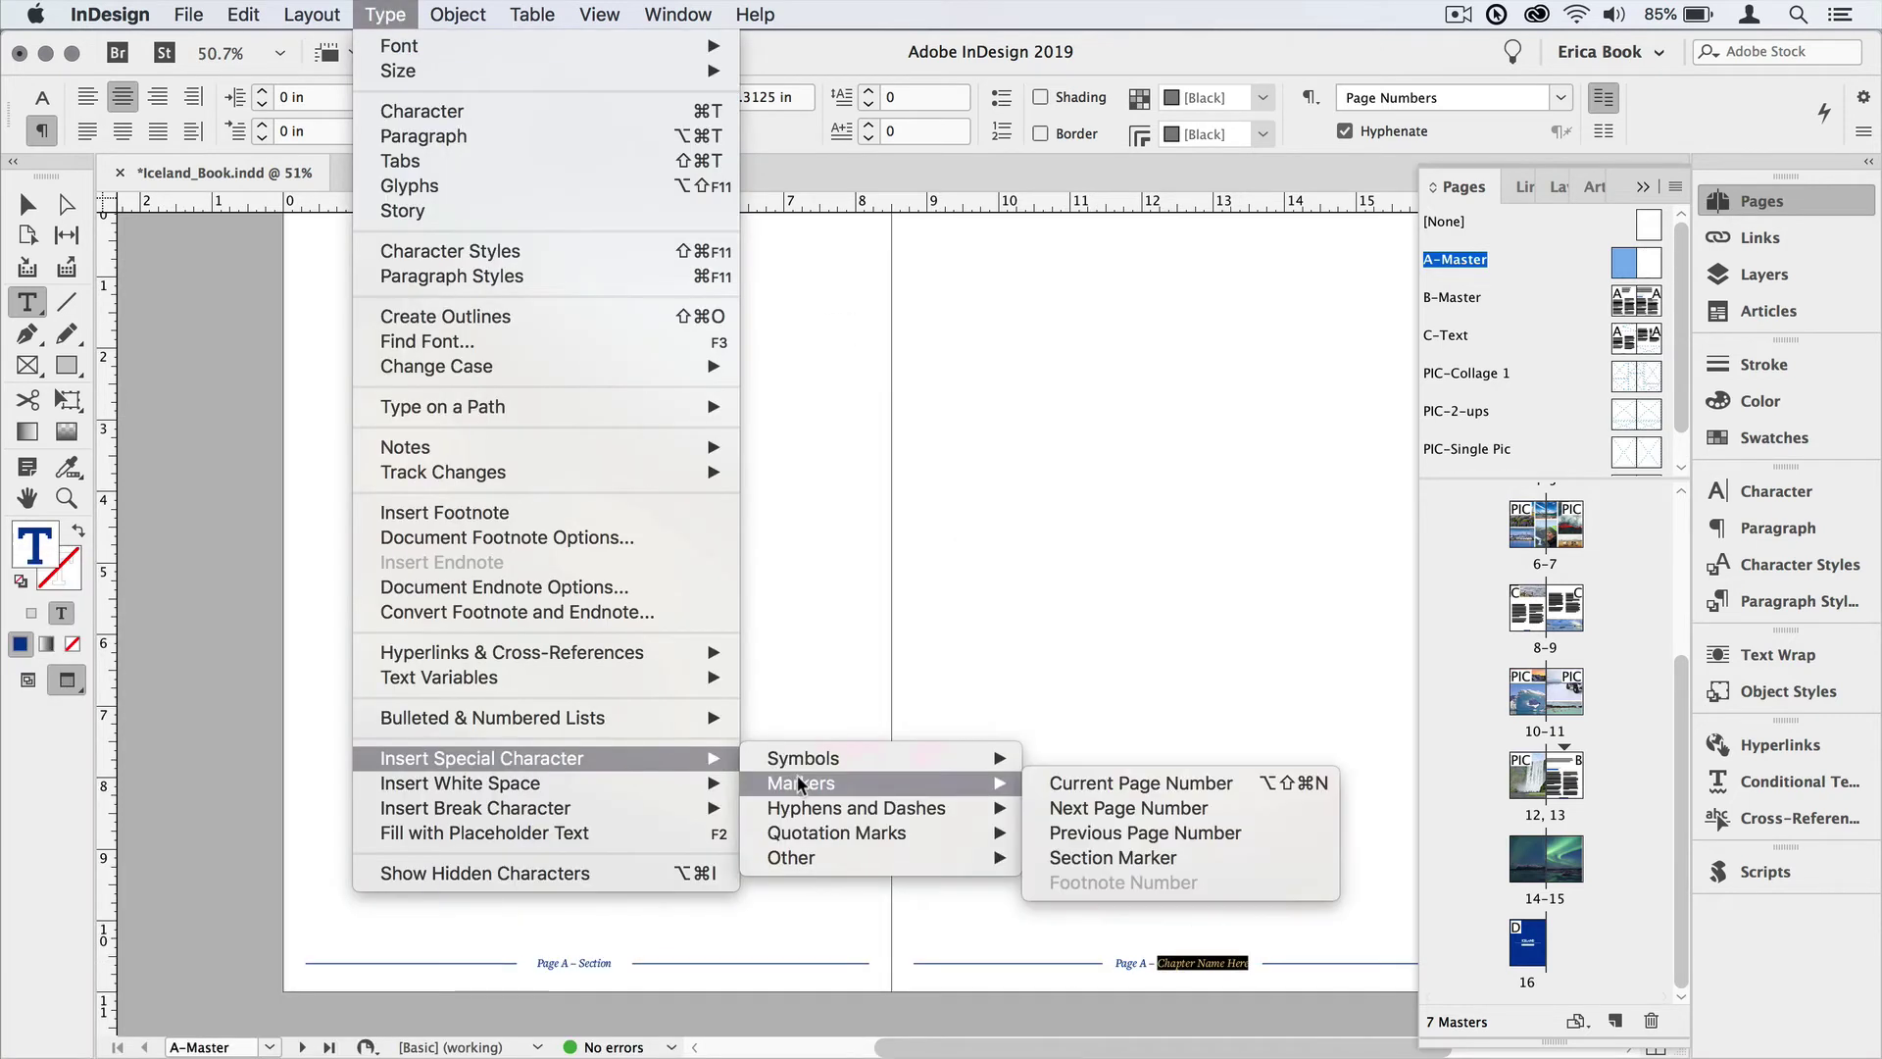
left_click(1067, 857)
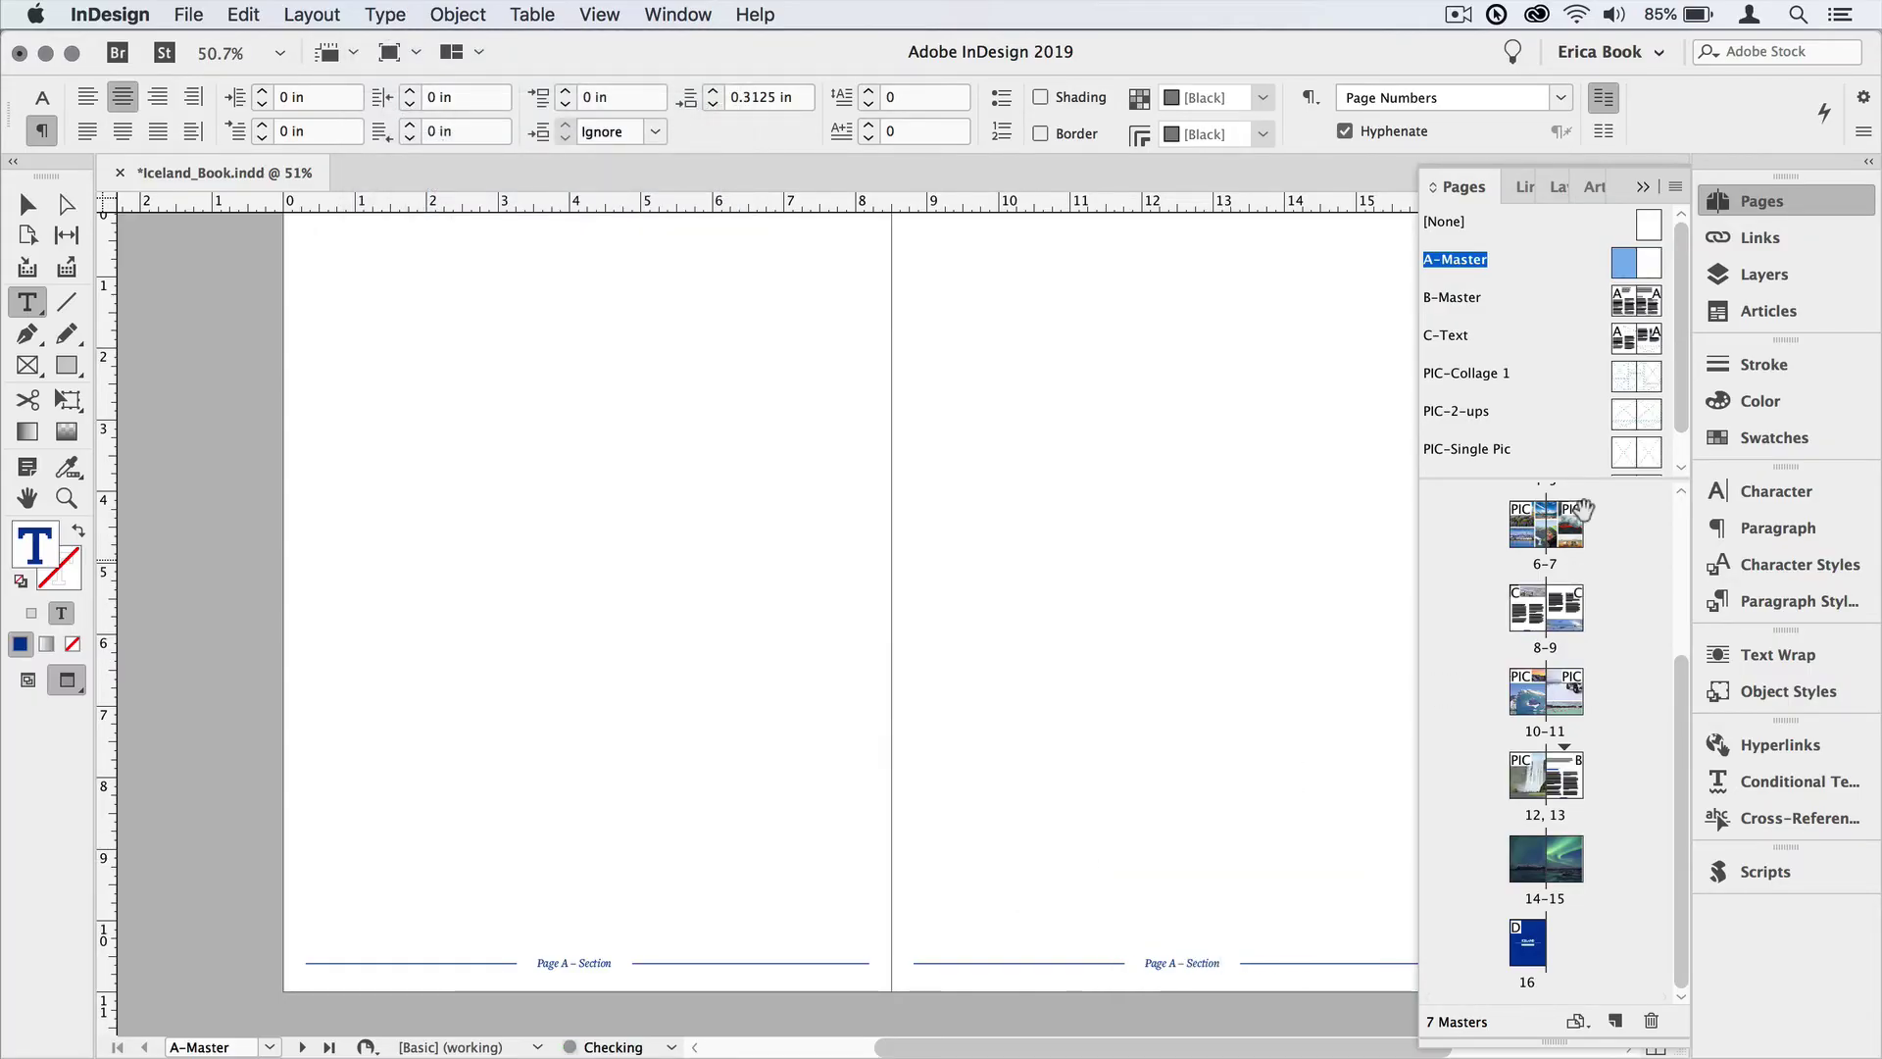
Step: Review footers on B-Master and spreads 4–5 and 12–13, e.g. 'Page 13 – Rushing Water'
double_click(1628, 307)
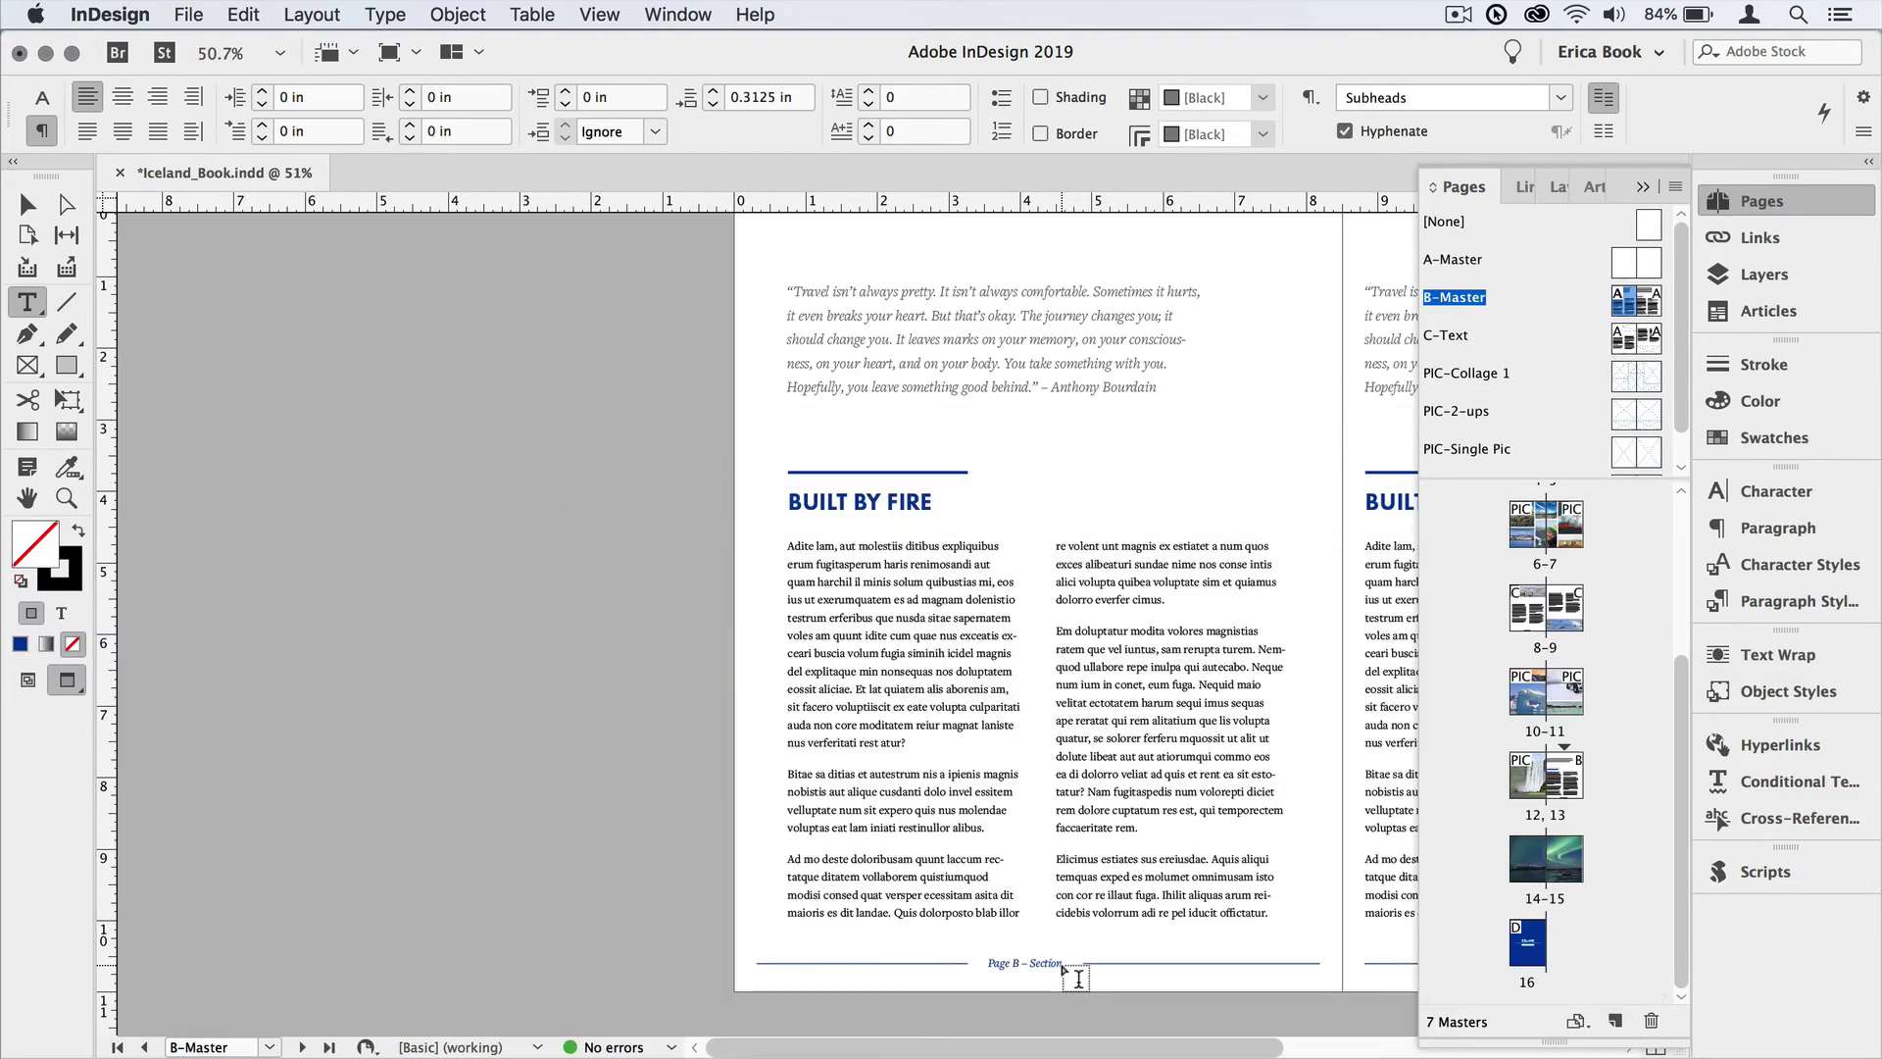
scroll(1461, 662, "up", 5)
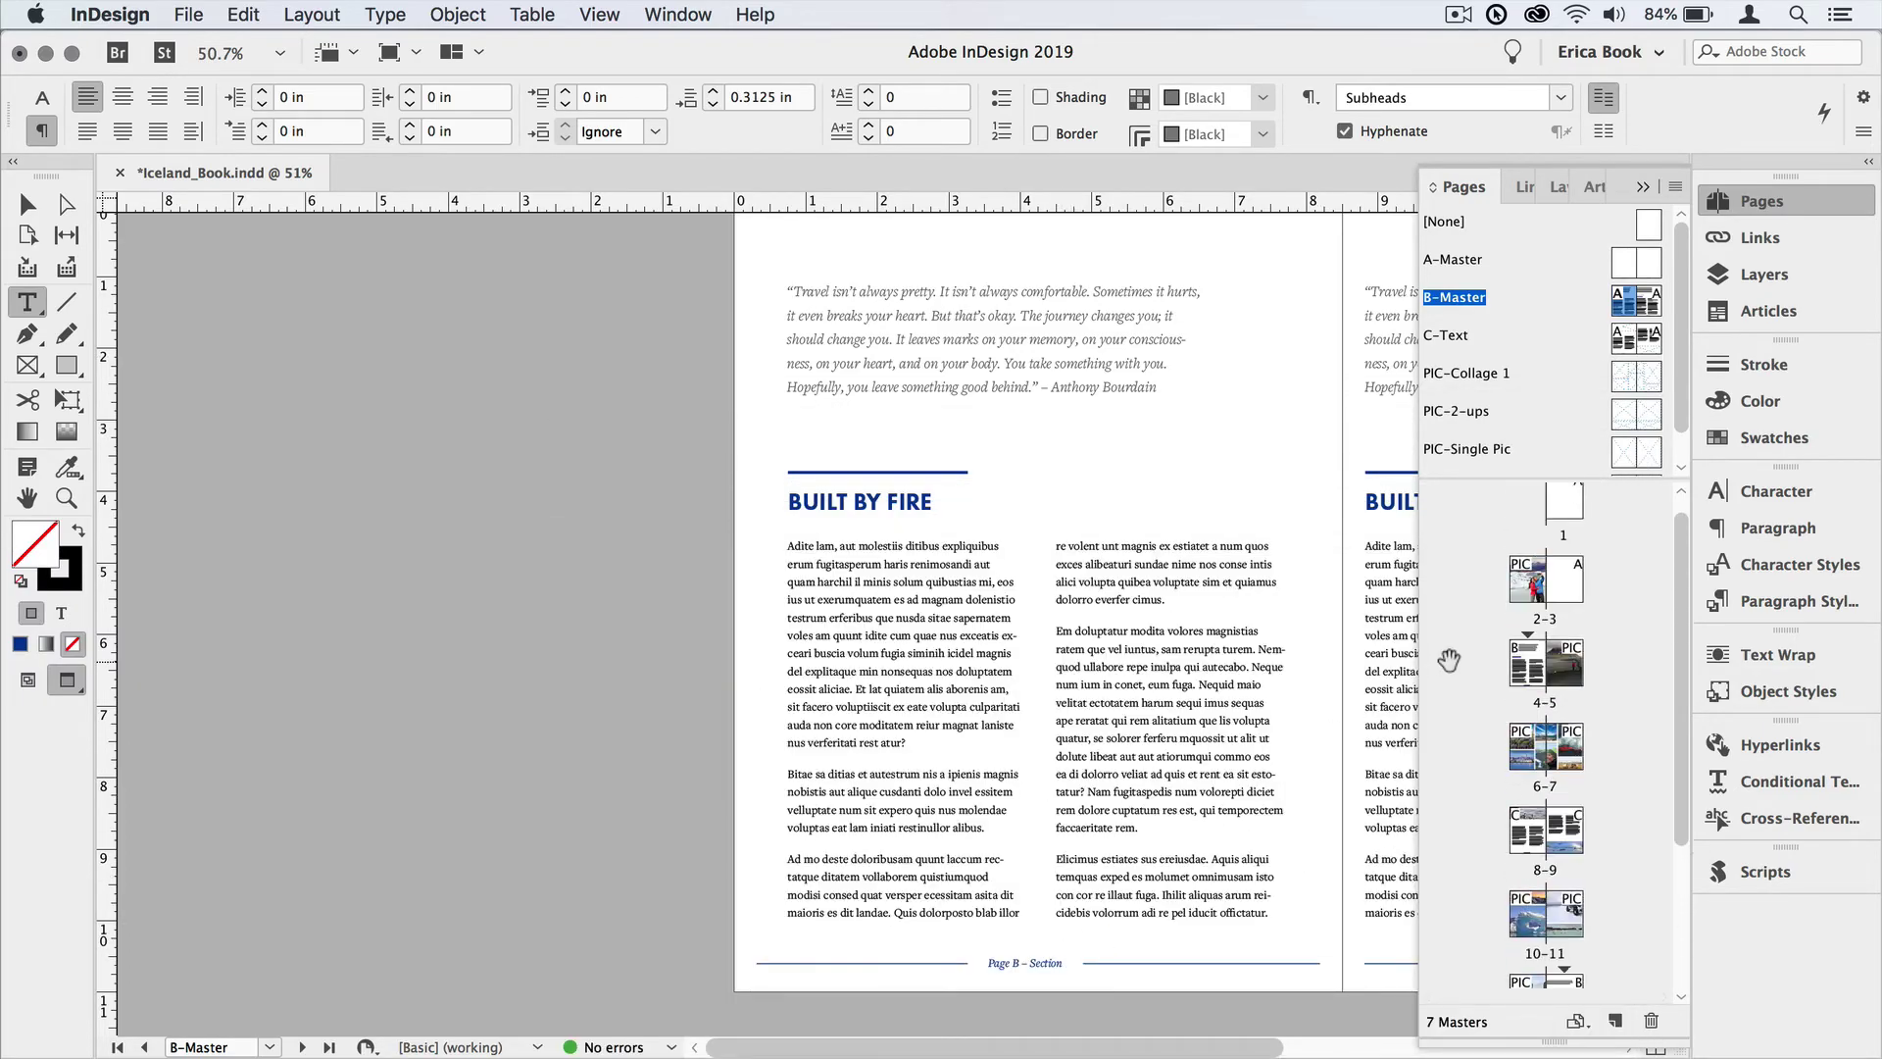
double_click(1523, 685)
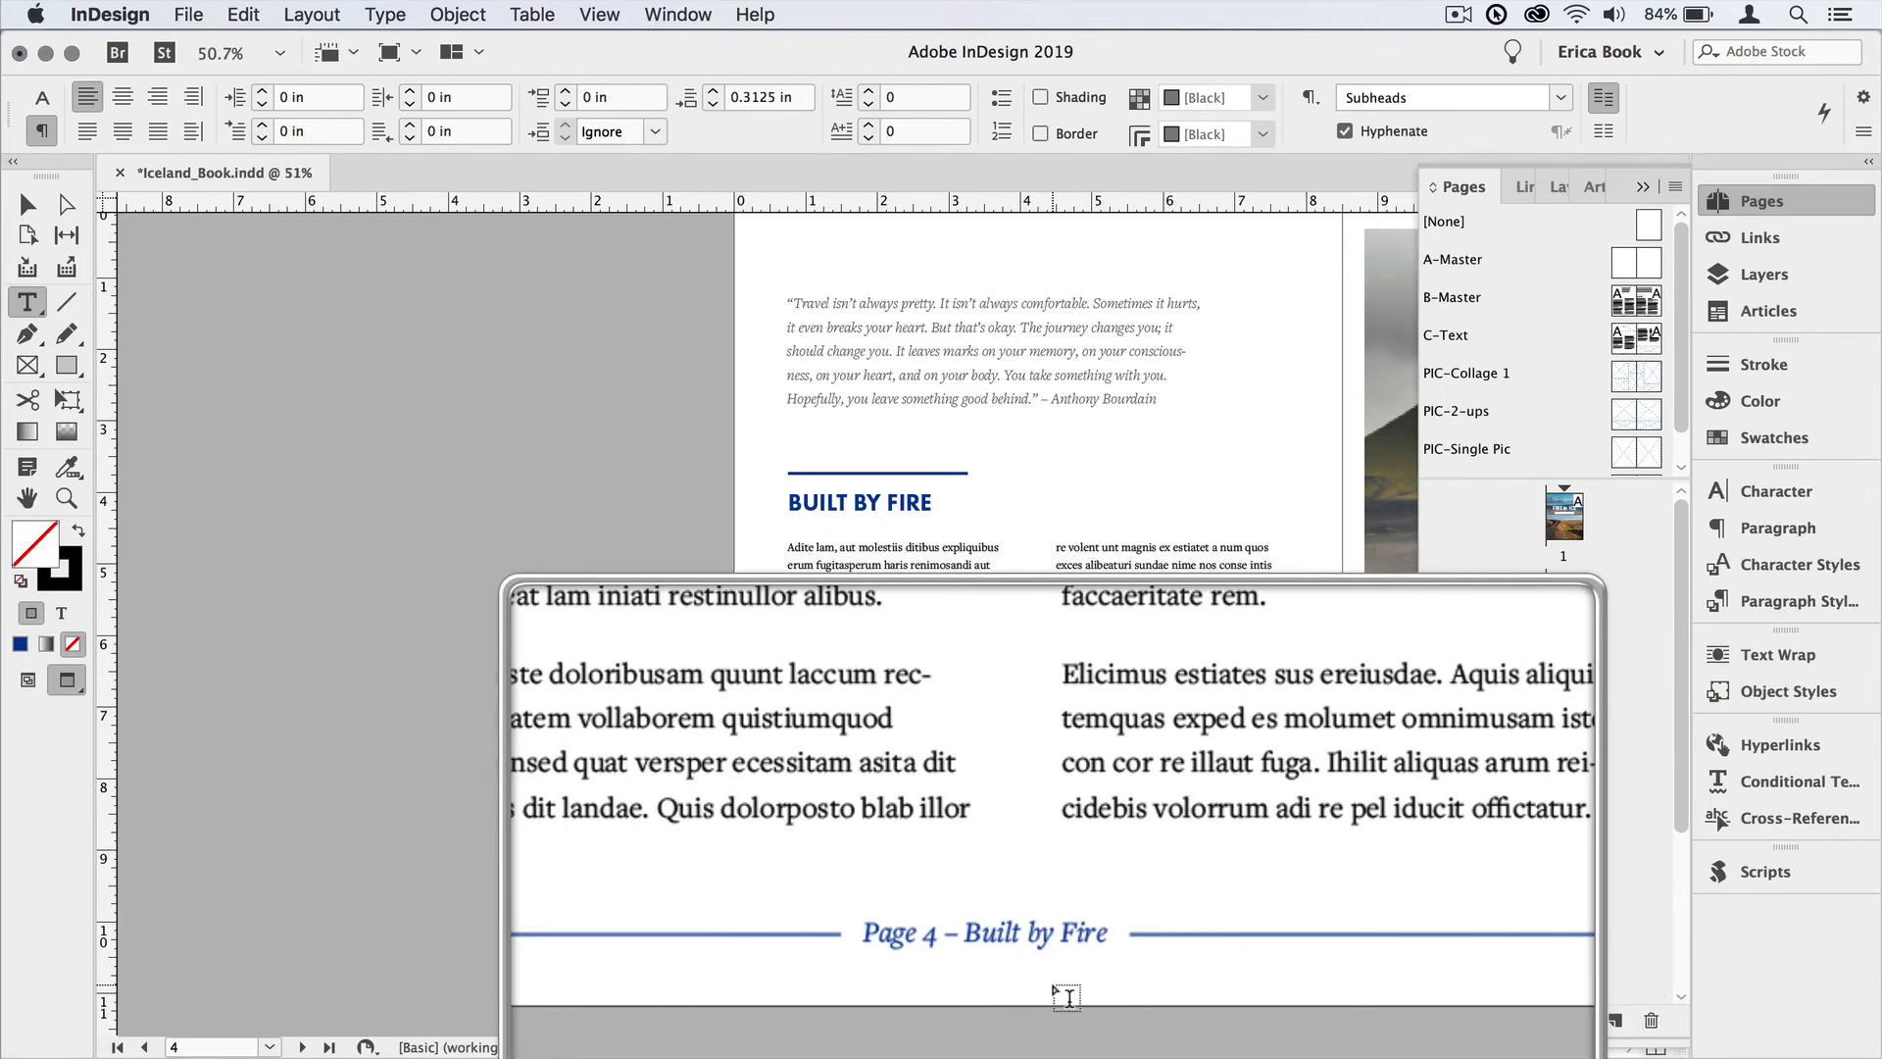
scroll(1574, 821, "down", 5)
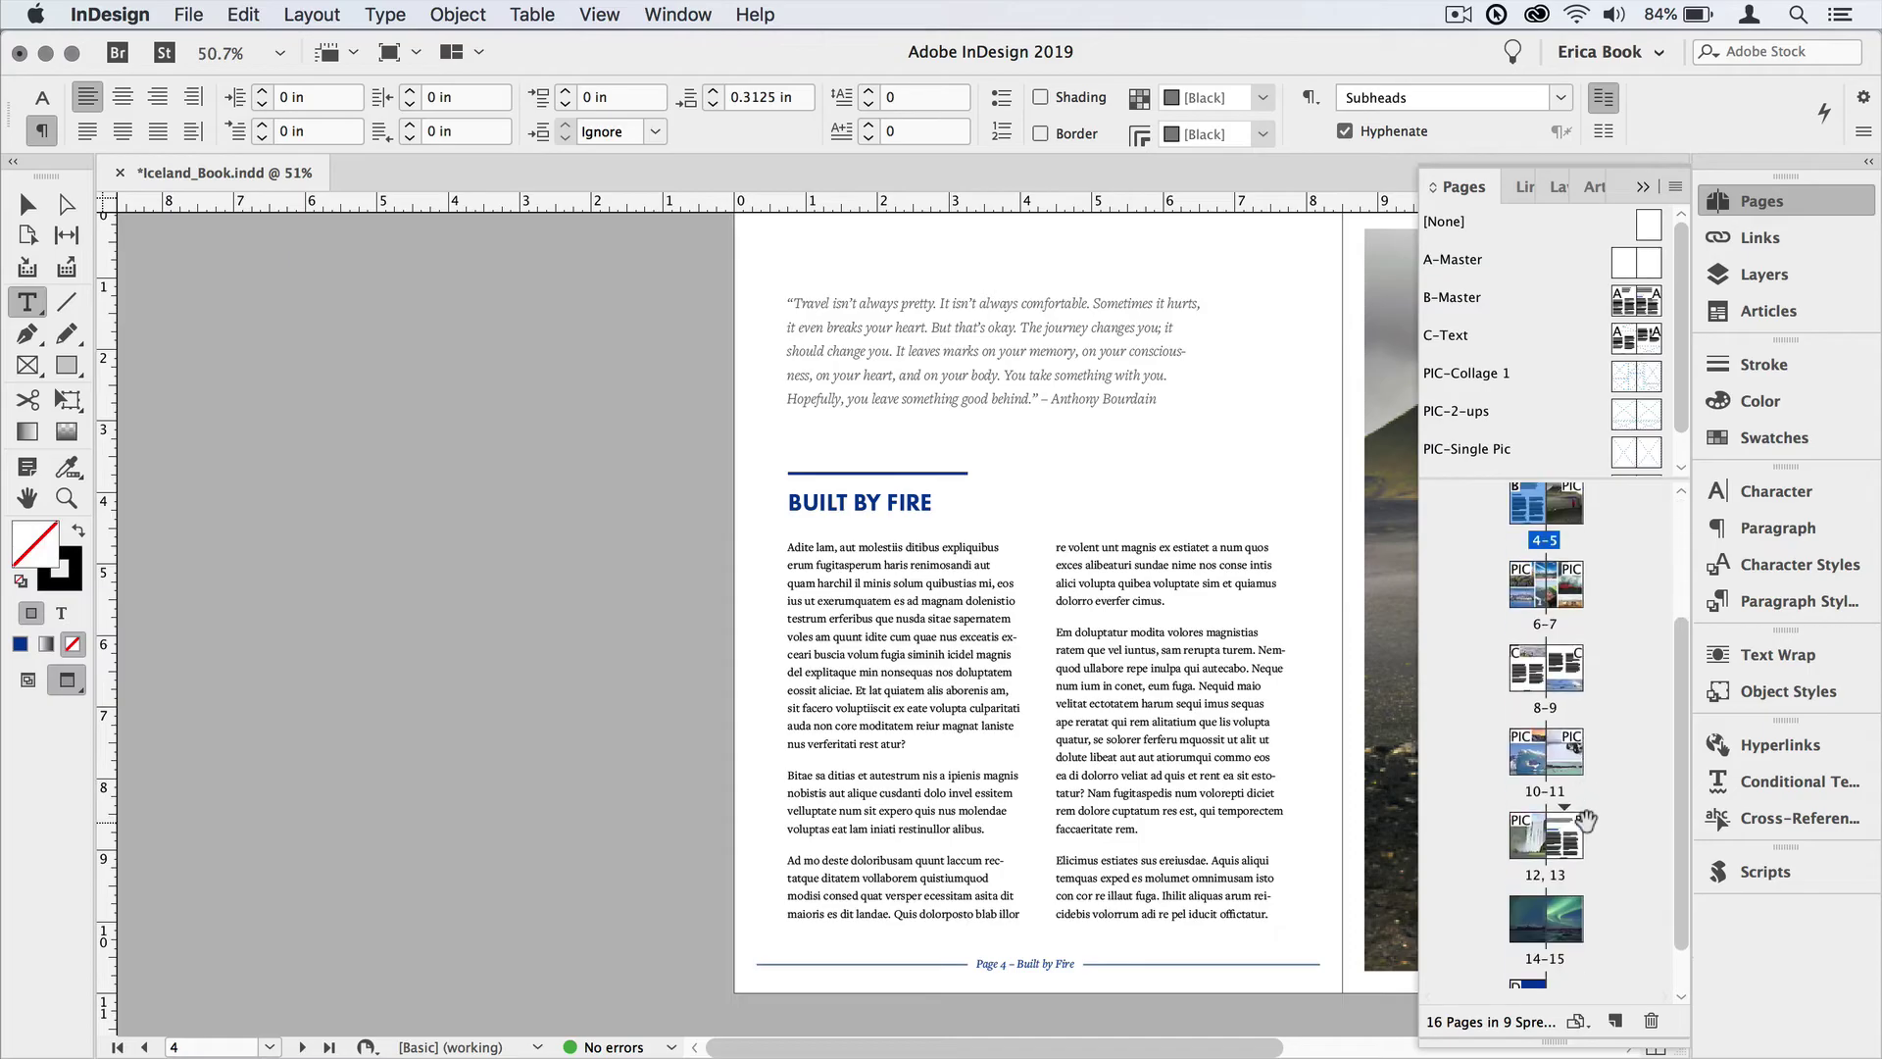
double_click(1570, 841)
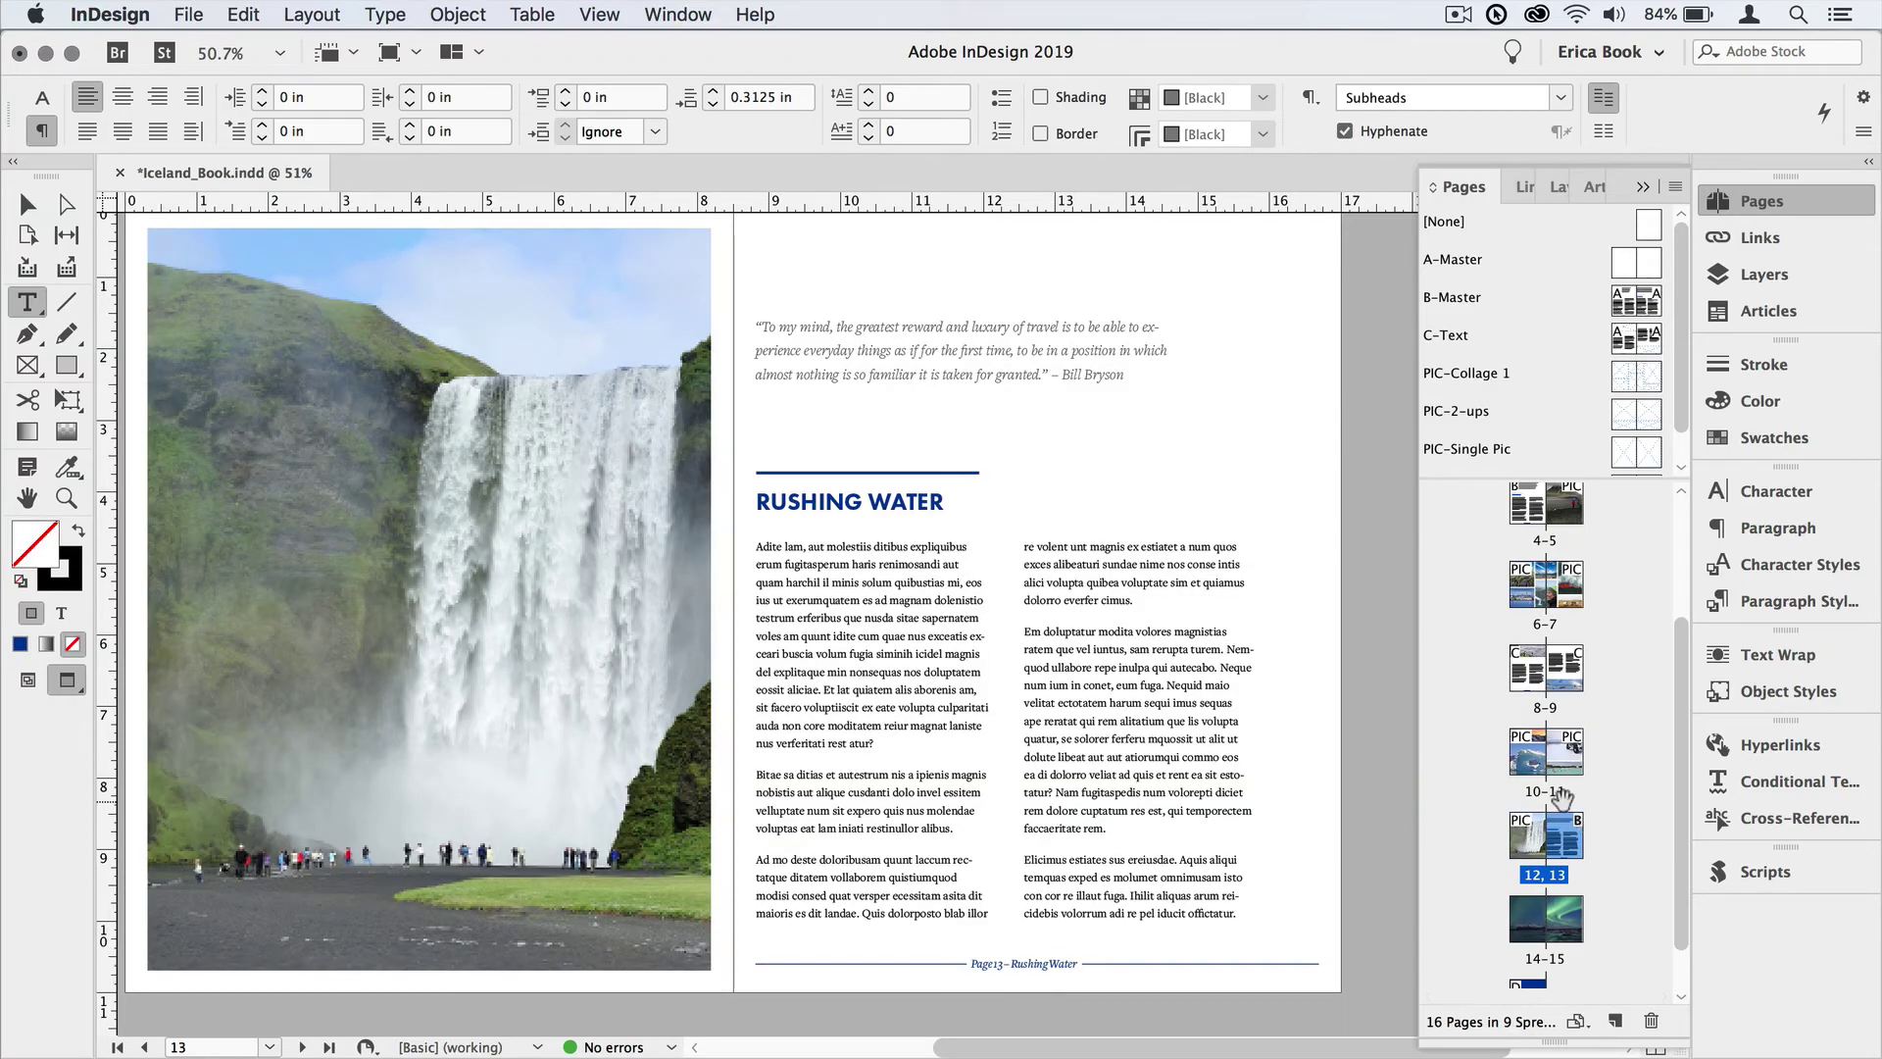
Step: Check the Rushing Water section settings without changing them, then return to spread 4–5
double_click(1564, 803)
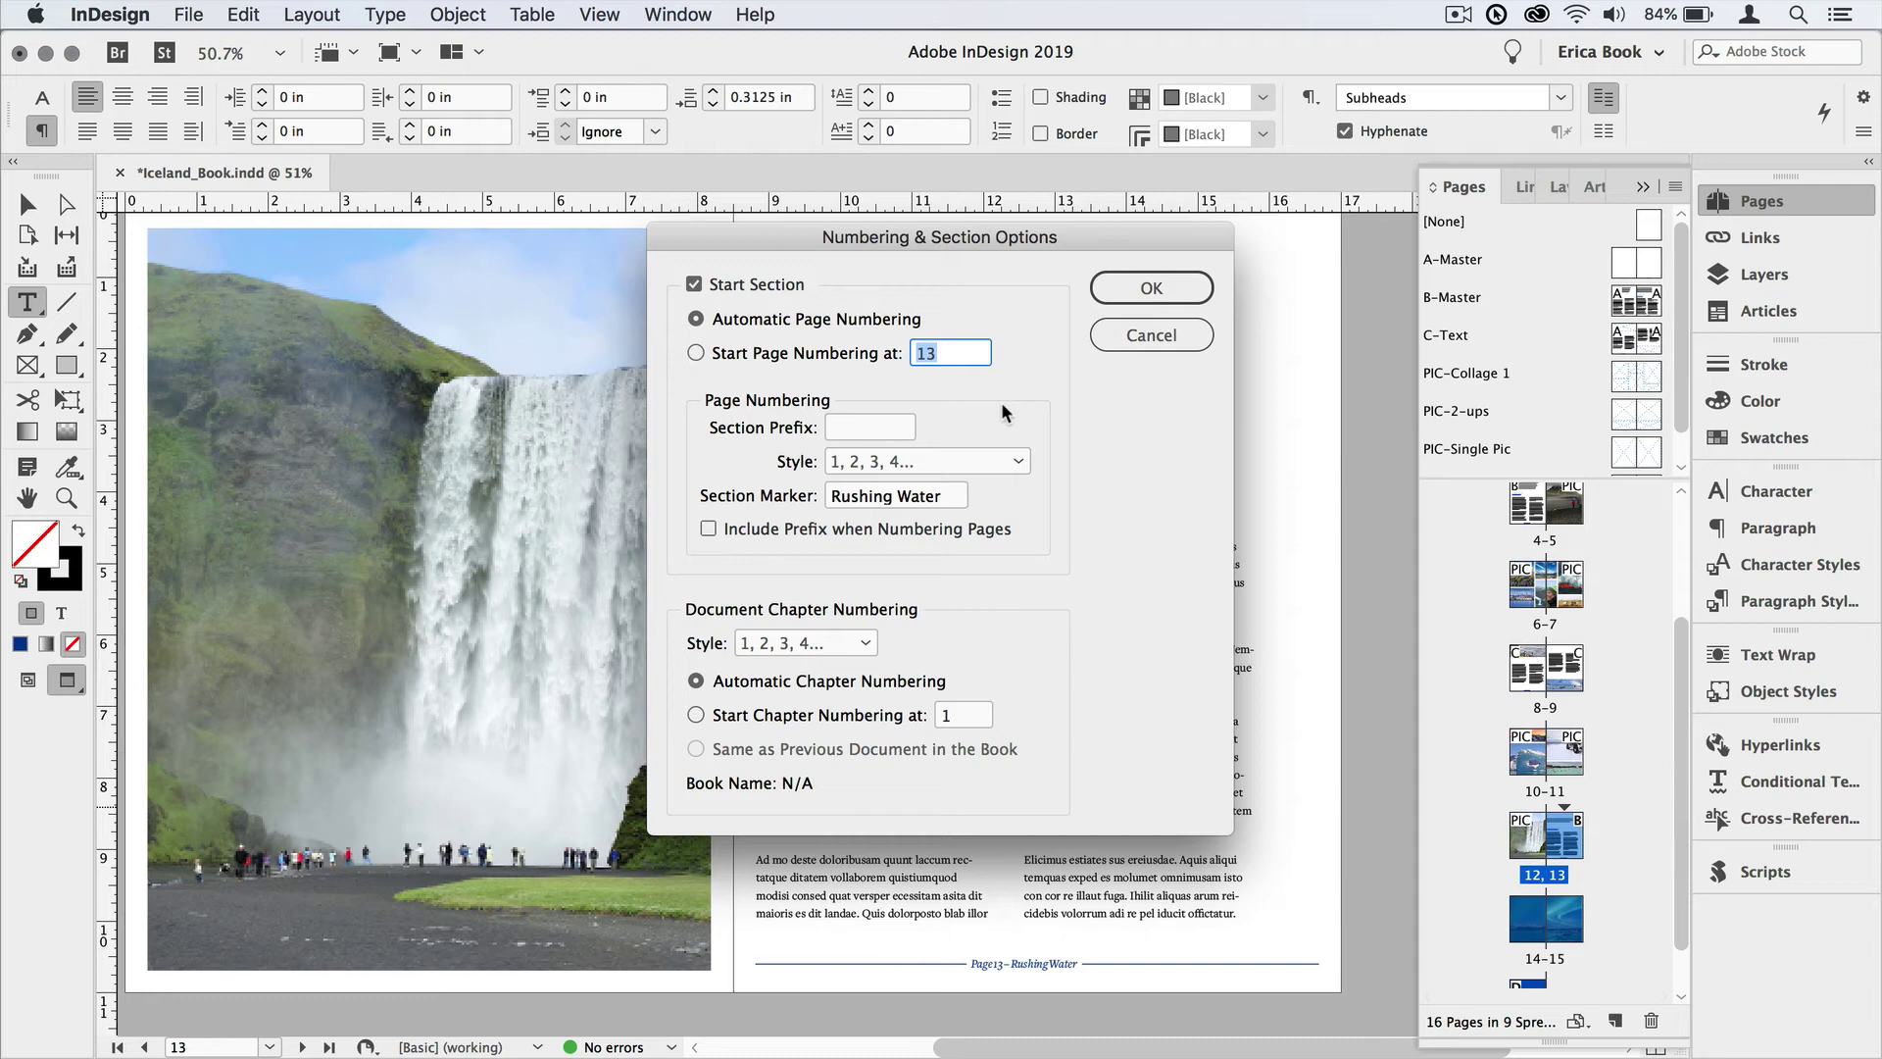
left_click(1142, 338)
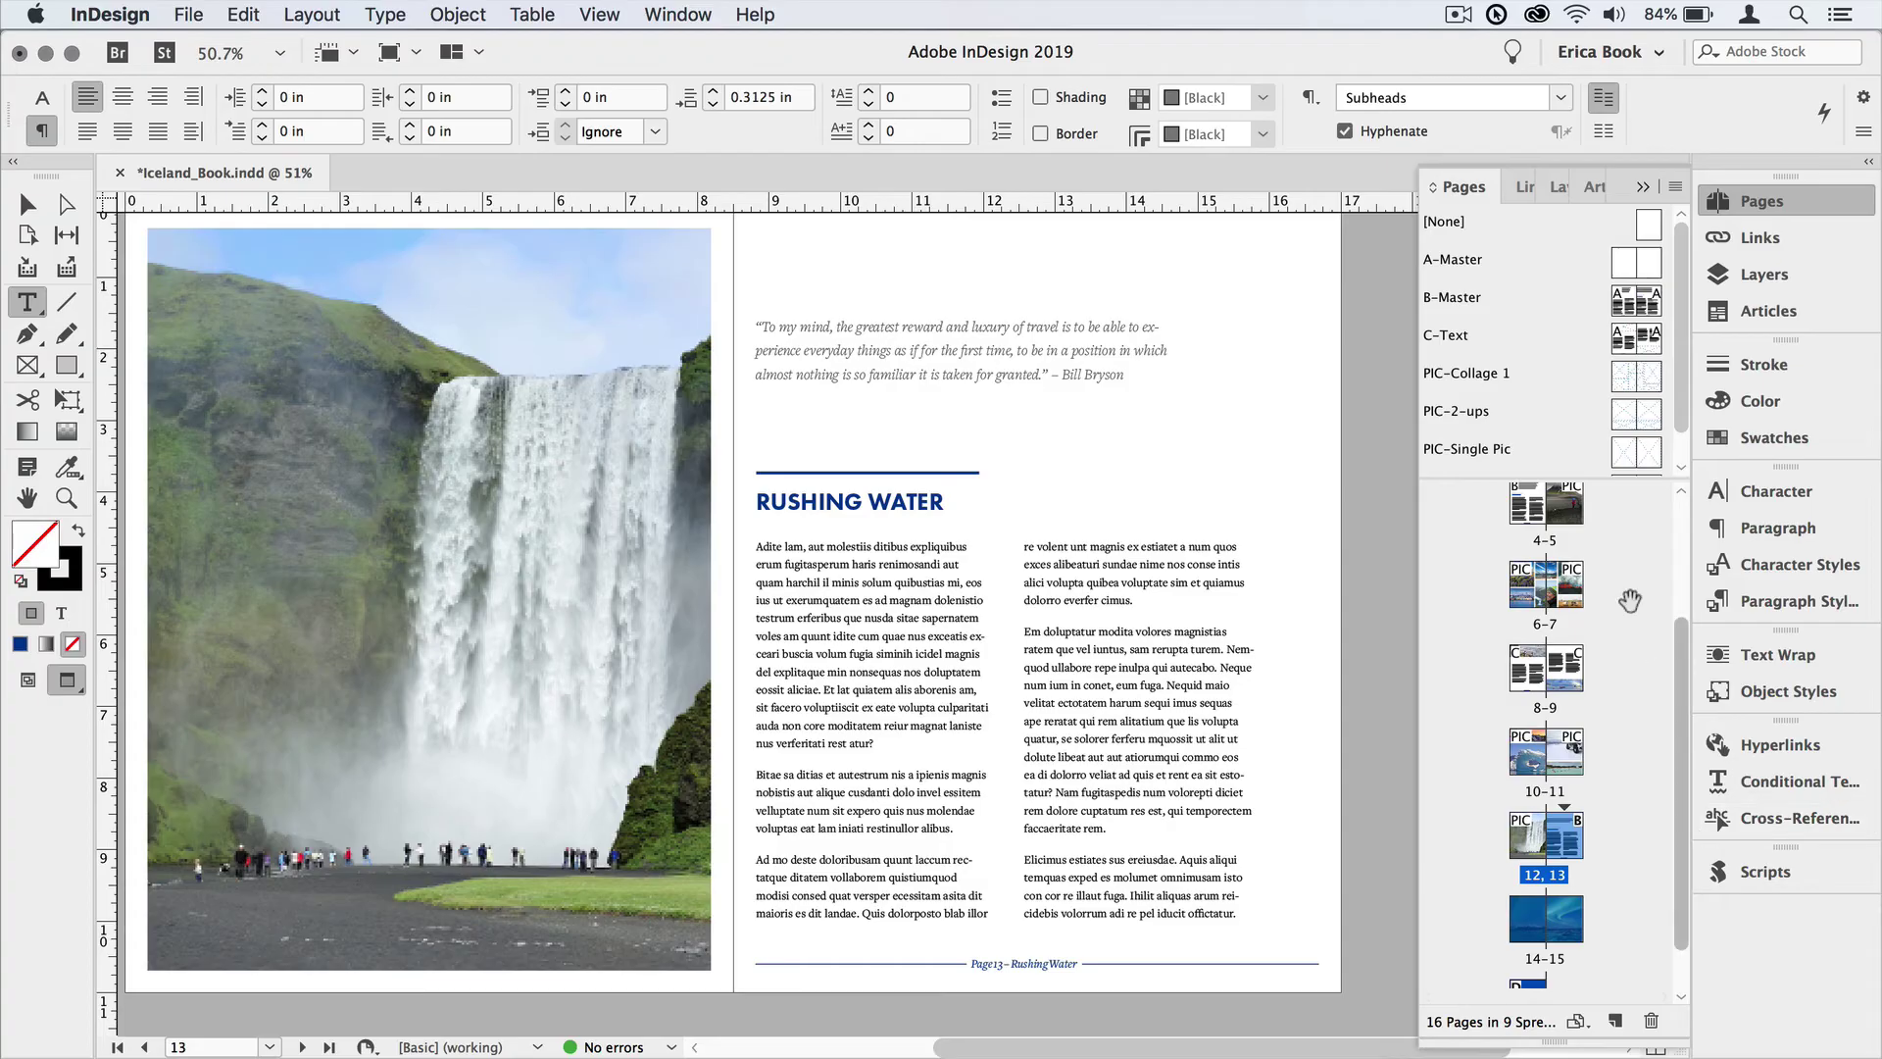
scroll(1538, 559, "up", 3)
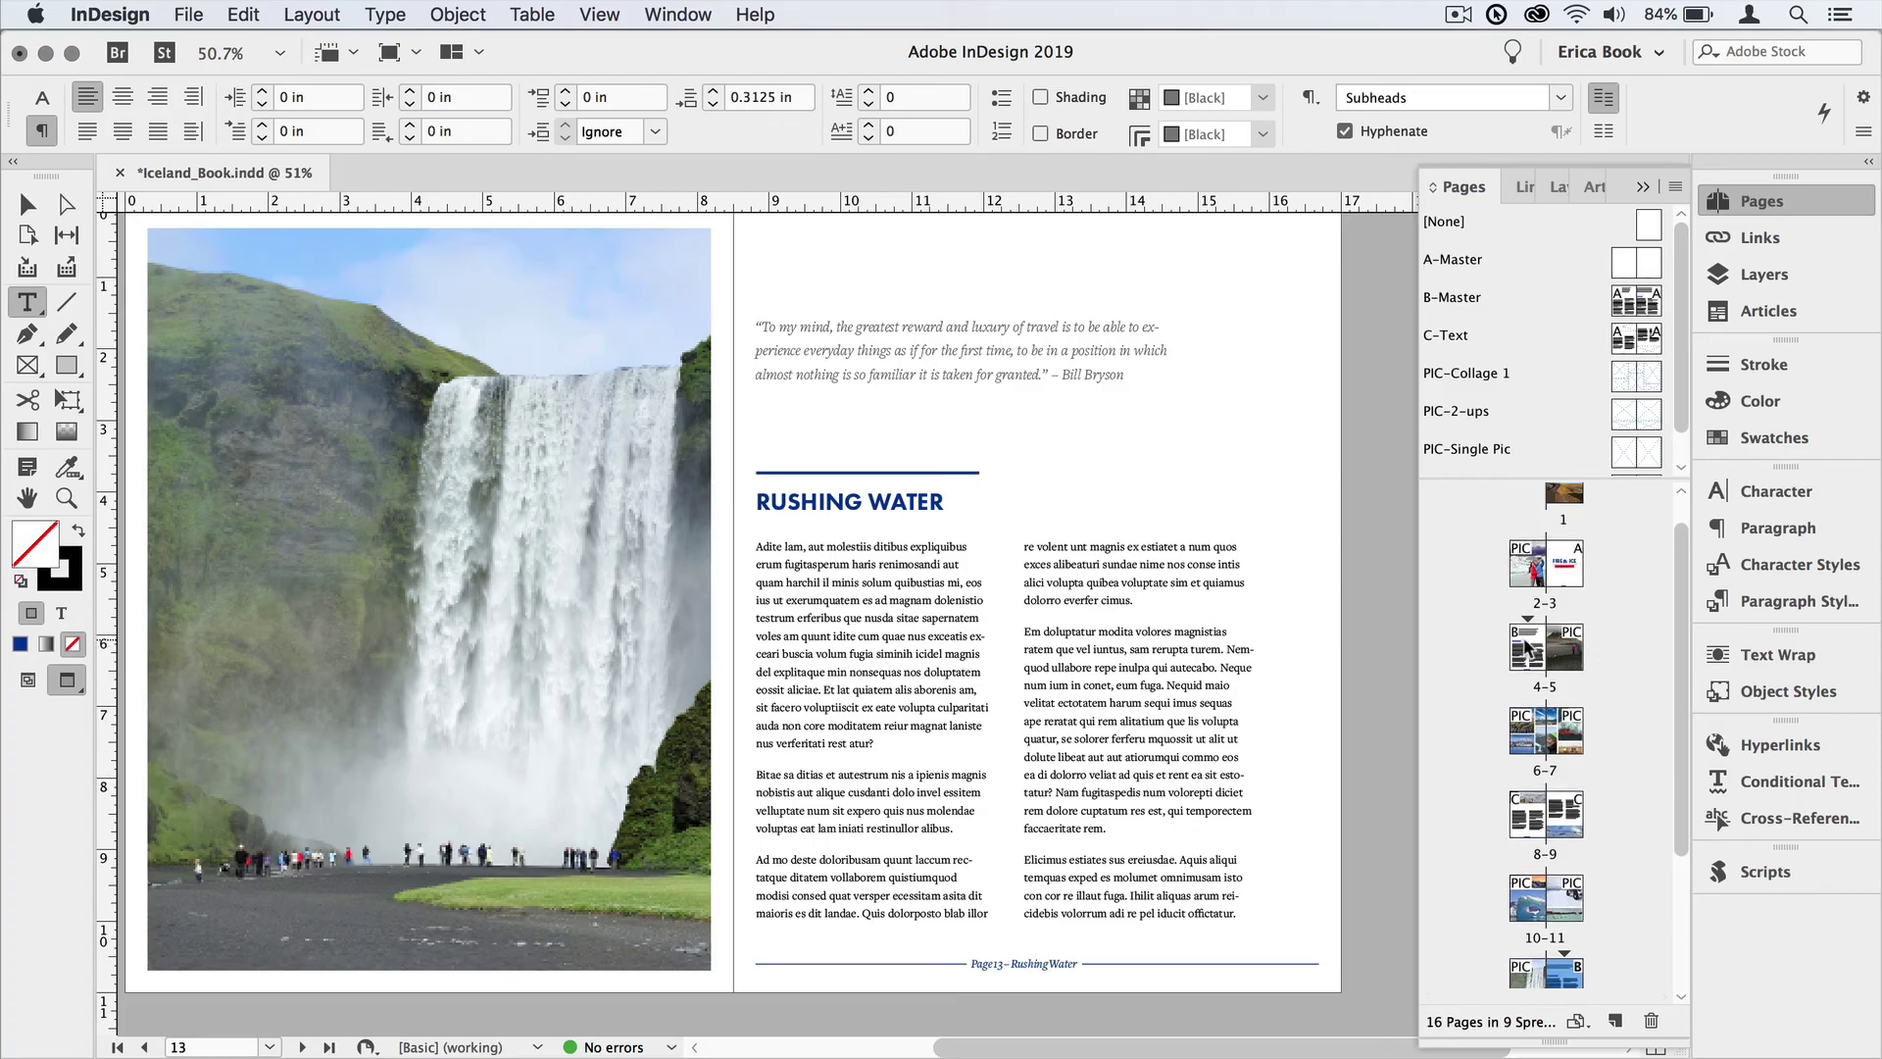
double_click(1525, 647)
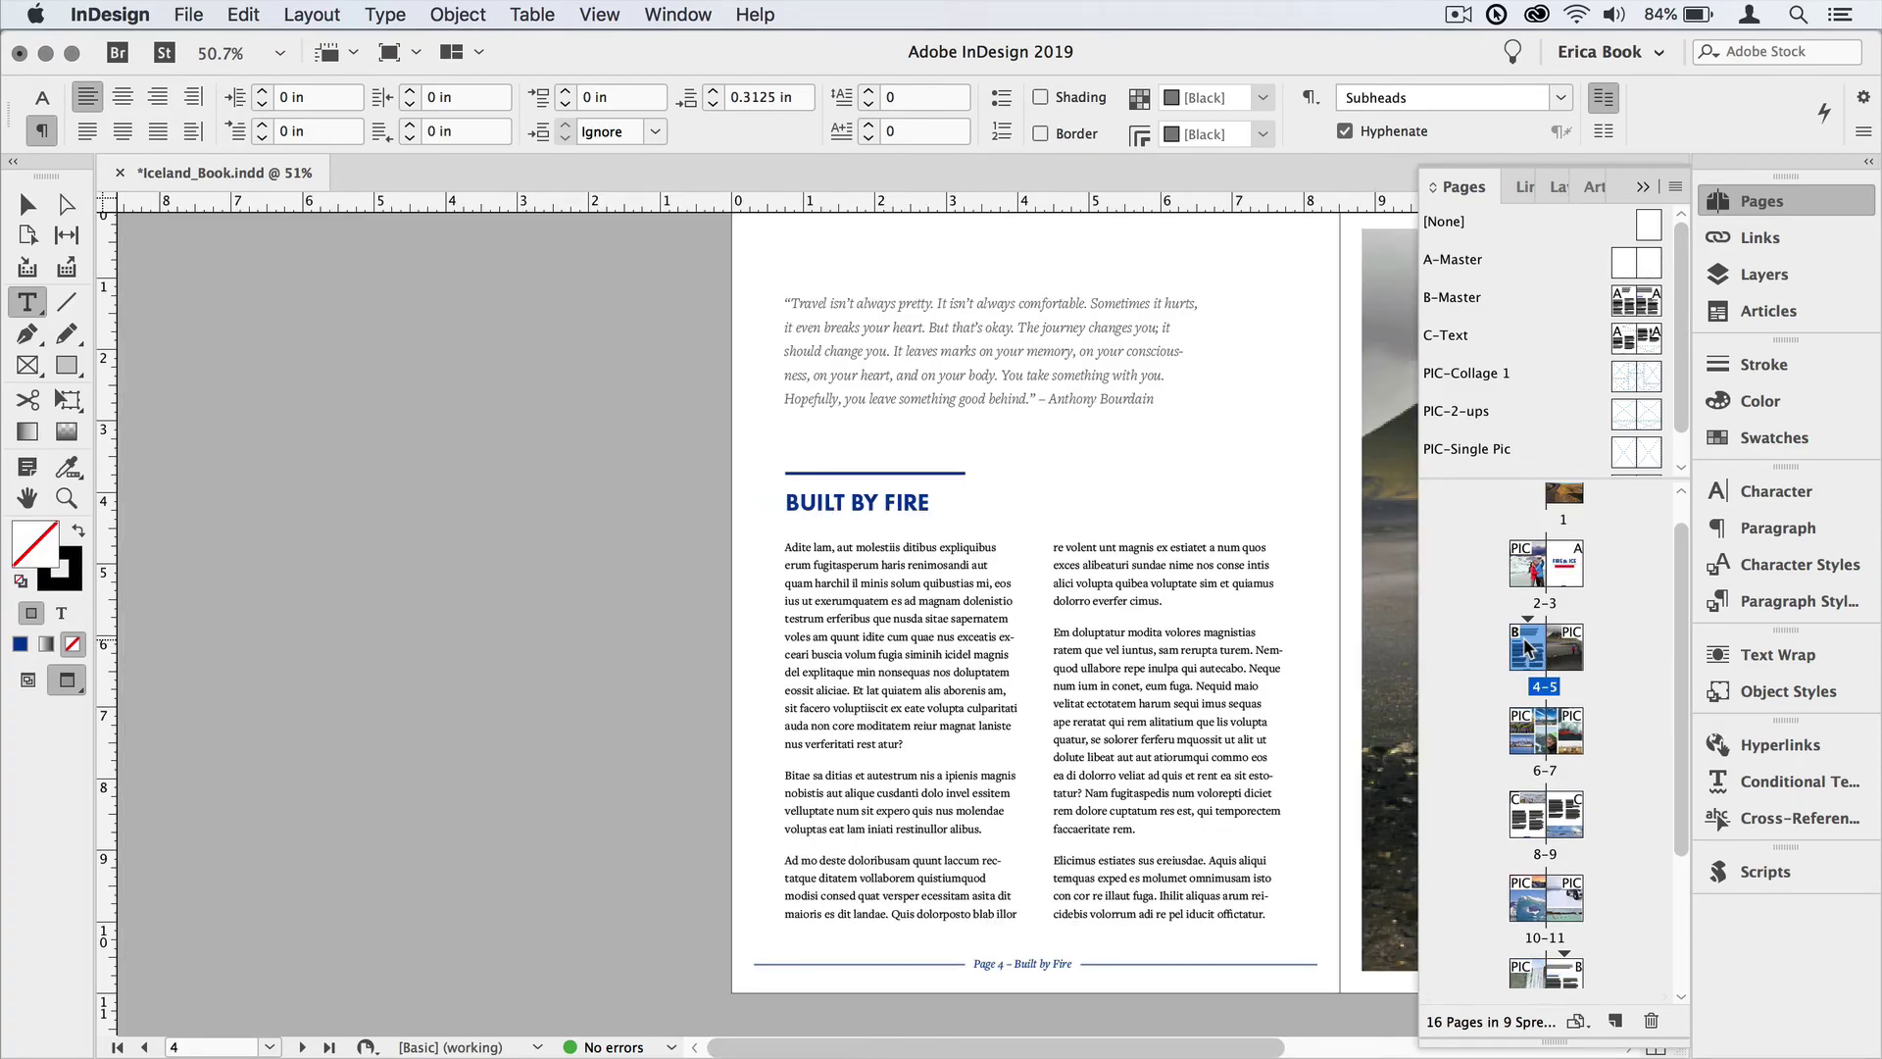
Step: Insert 2 pages based on B-Master after page 4
left_click(1676, 188)
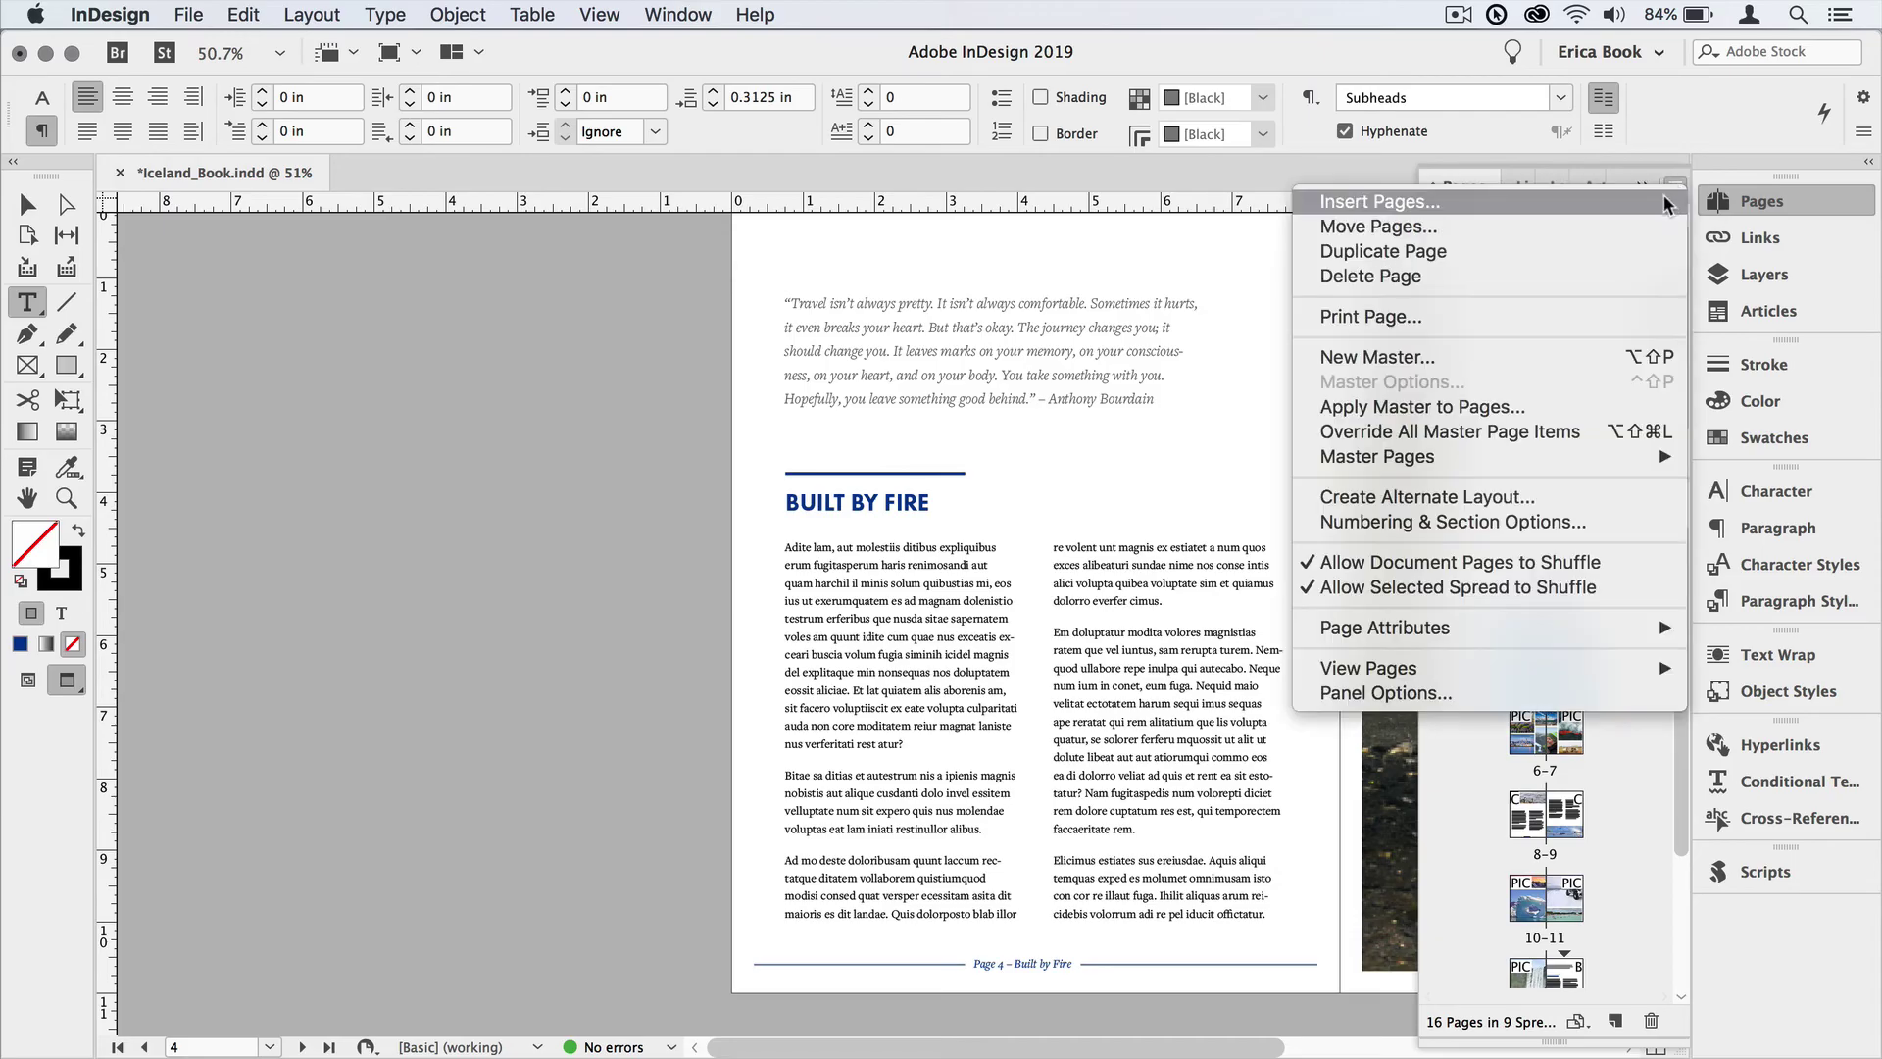
left_click(1382, 201)
type("2")
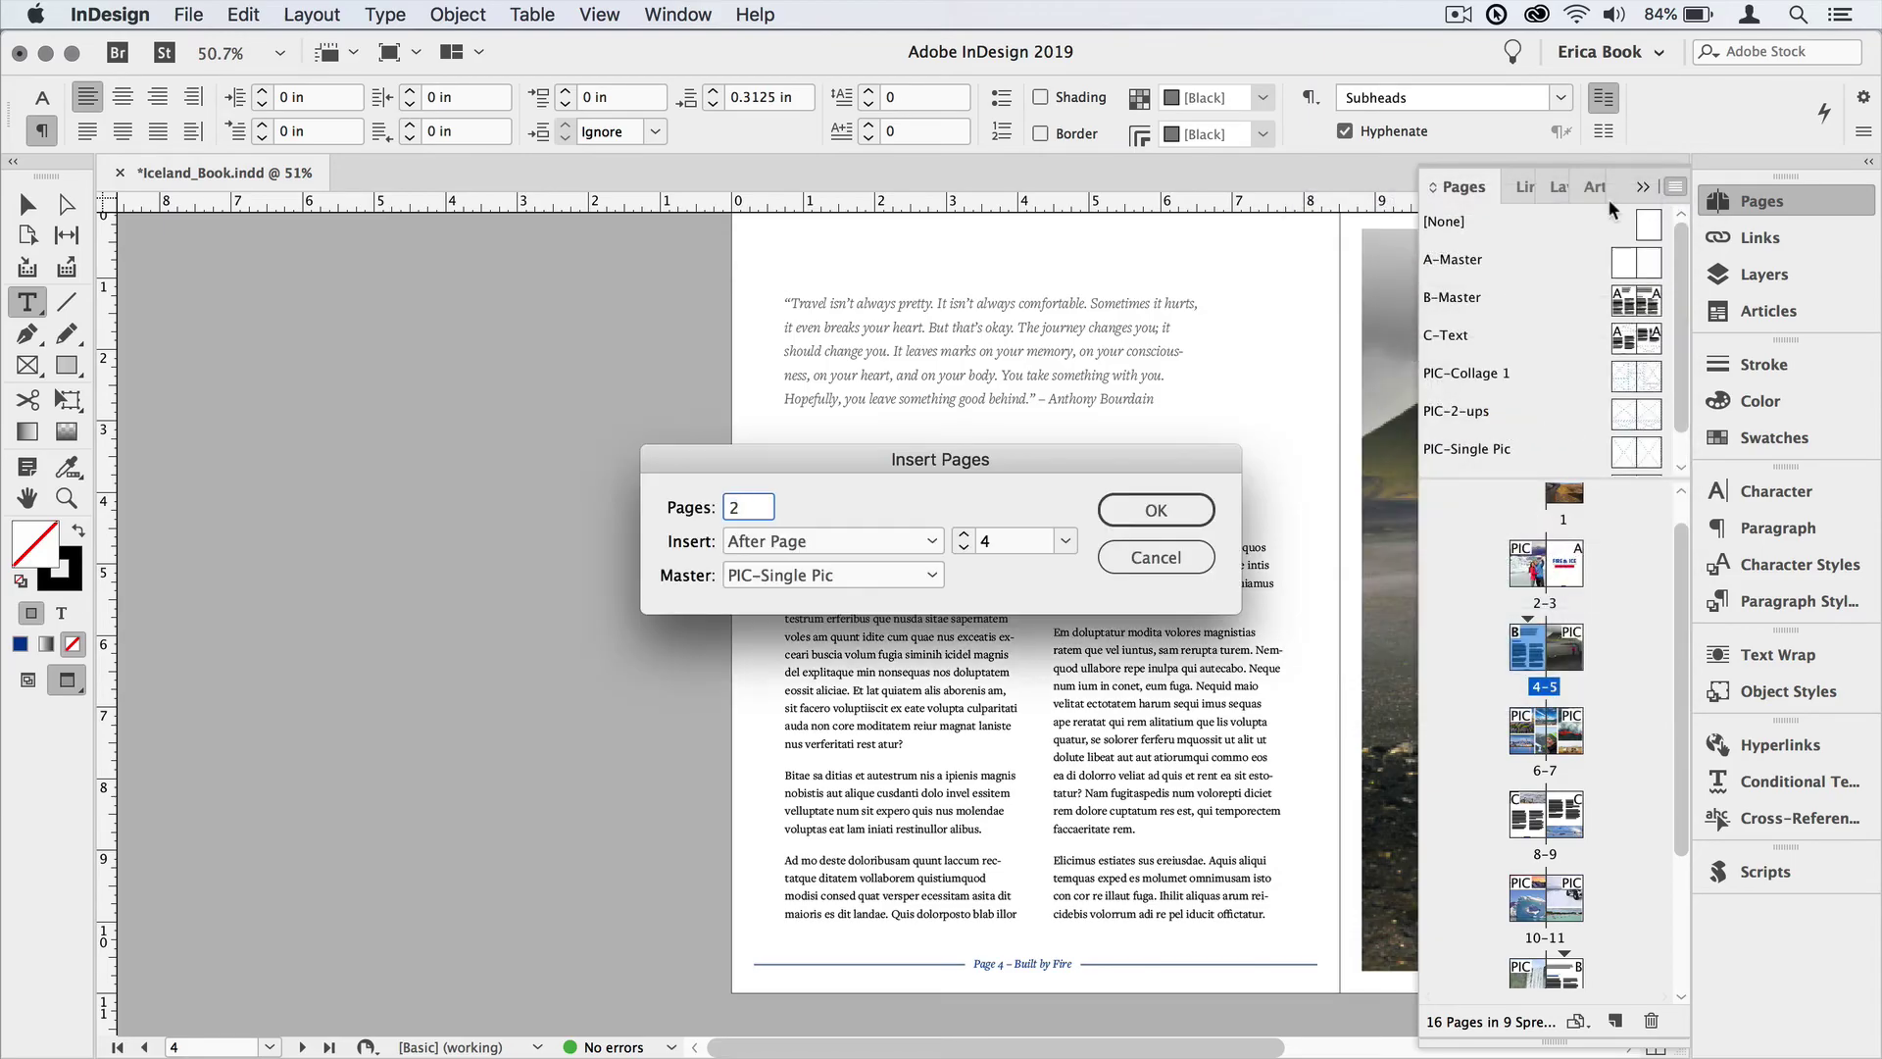
left_click(932, 576)
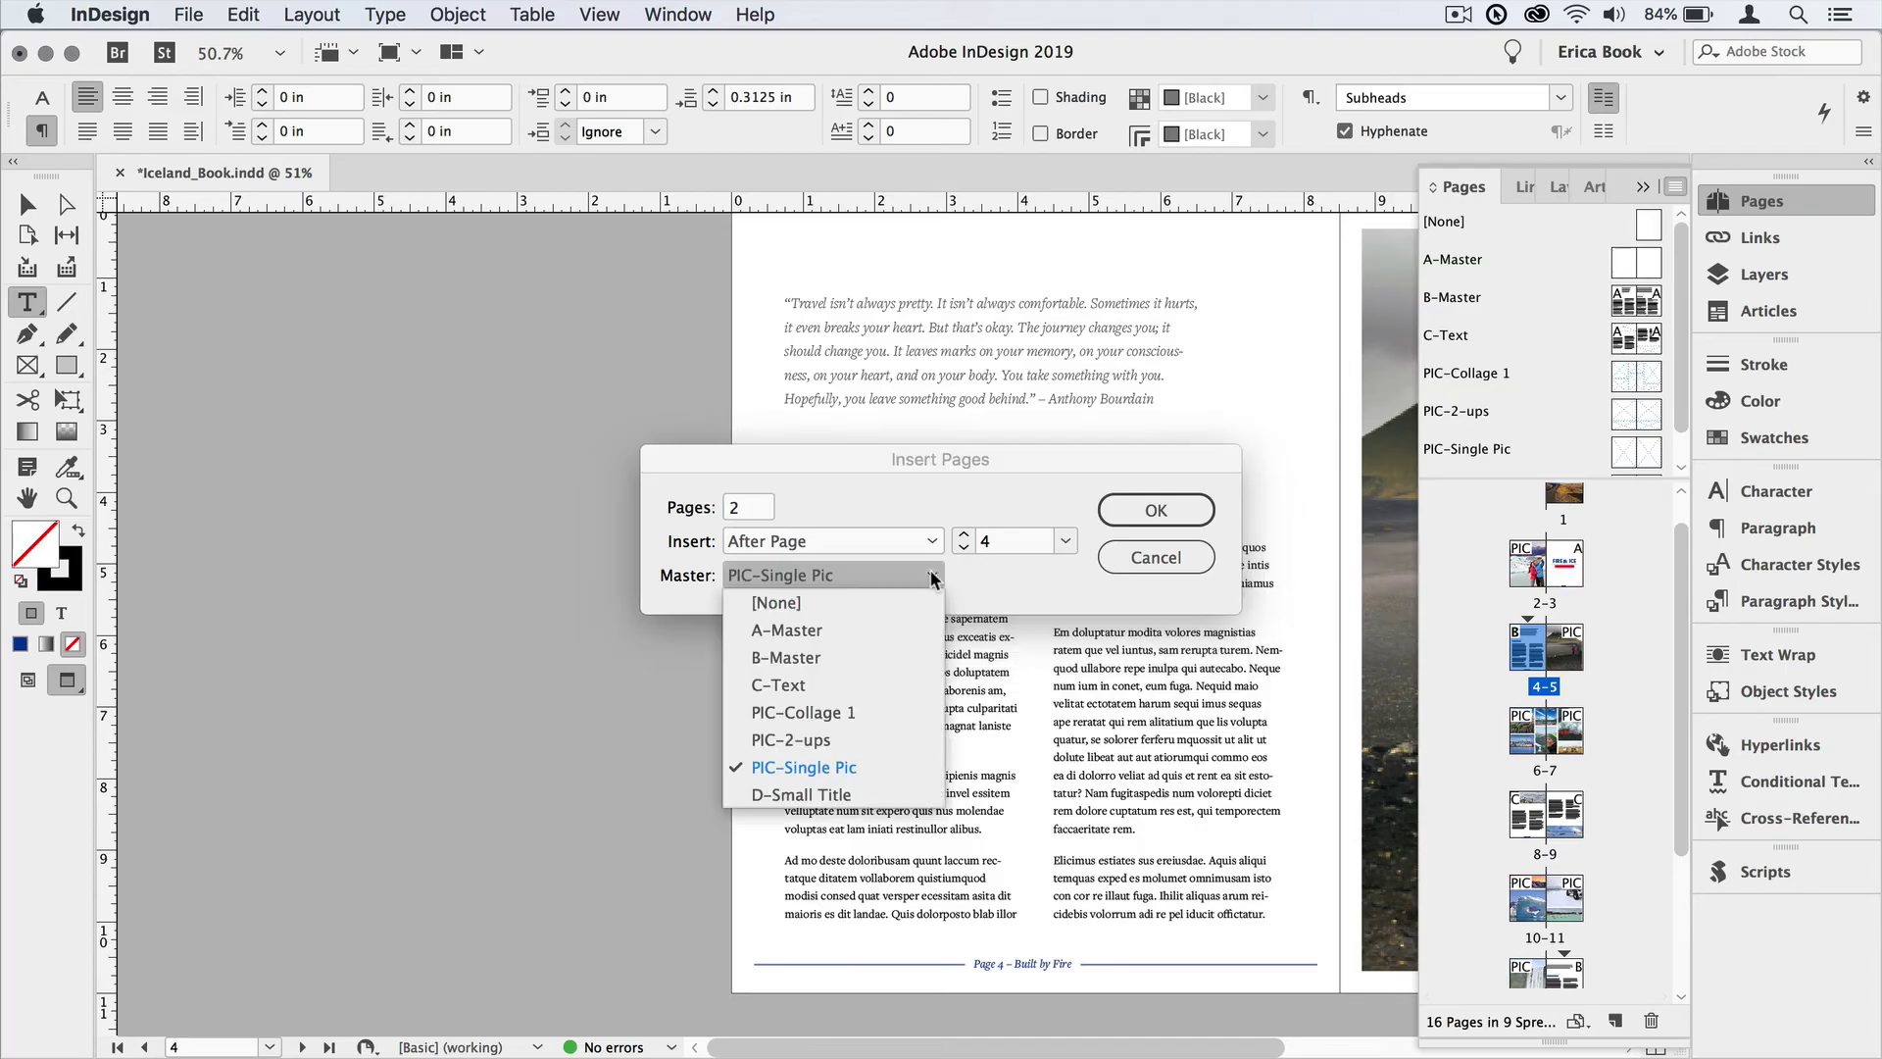
left_click(870, 659)
left_click(1167, 510)
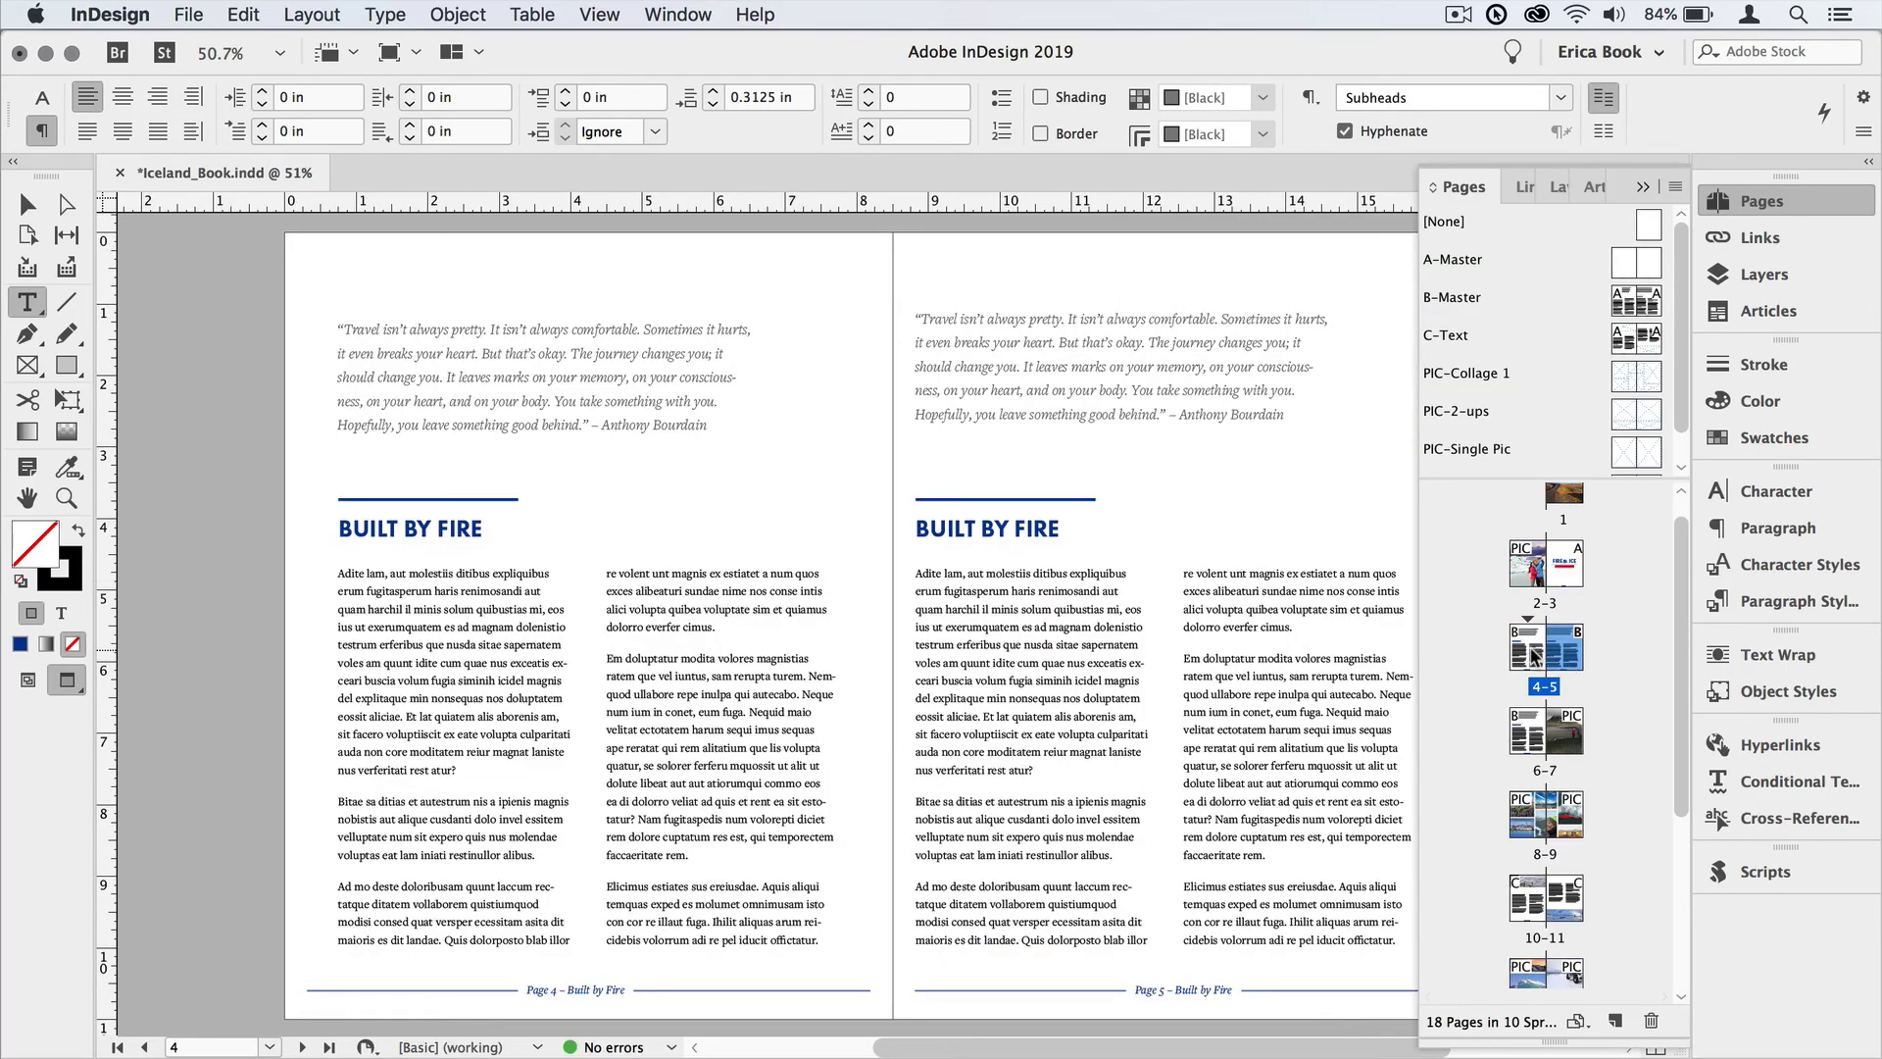
Step: Zoom into the footers and confirm page 6 reads 'Page 6 – Built by Fire'
double_click(1535, 654)
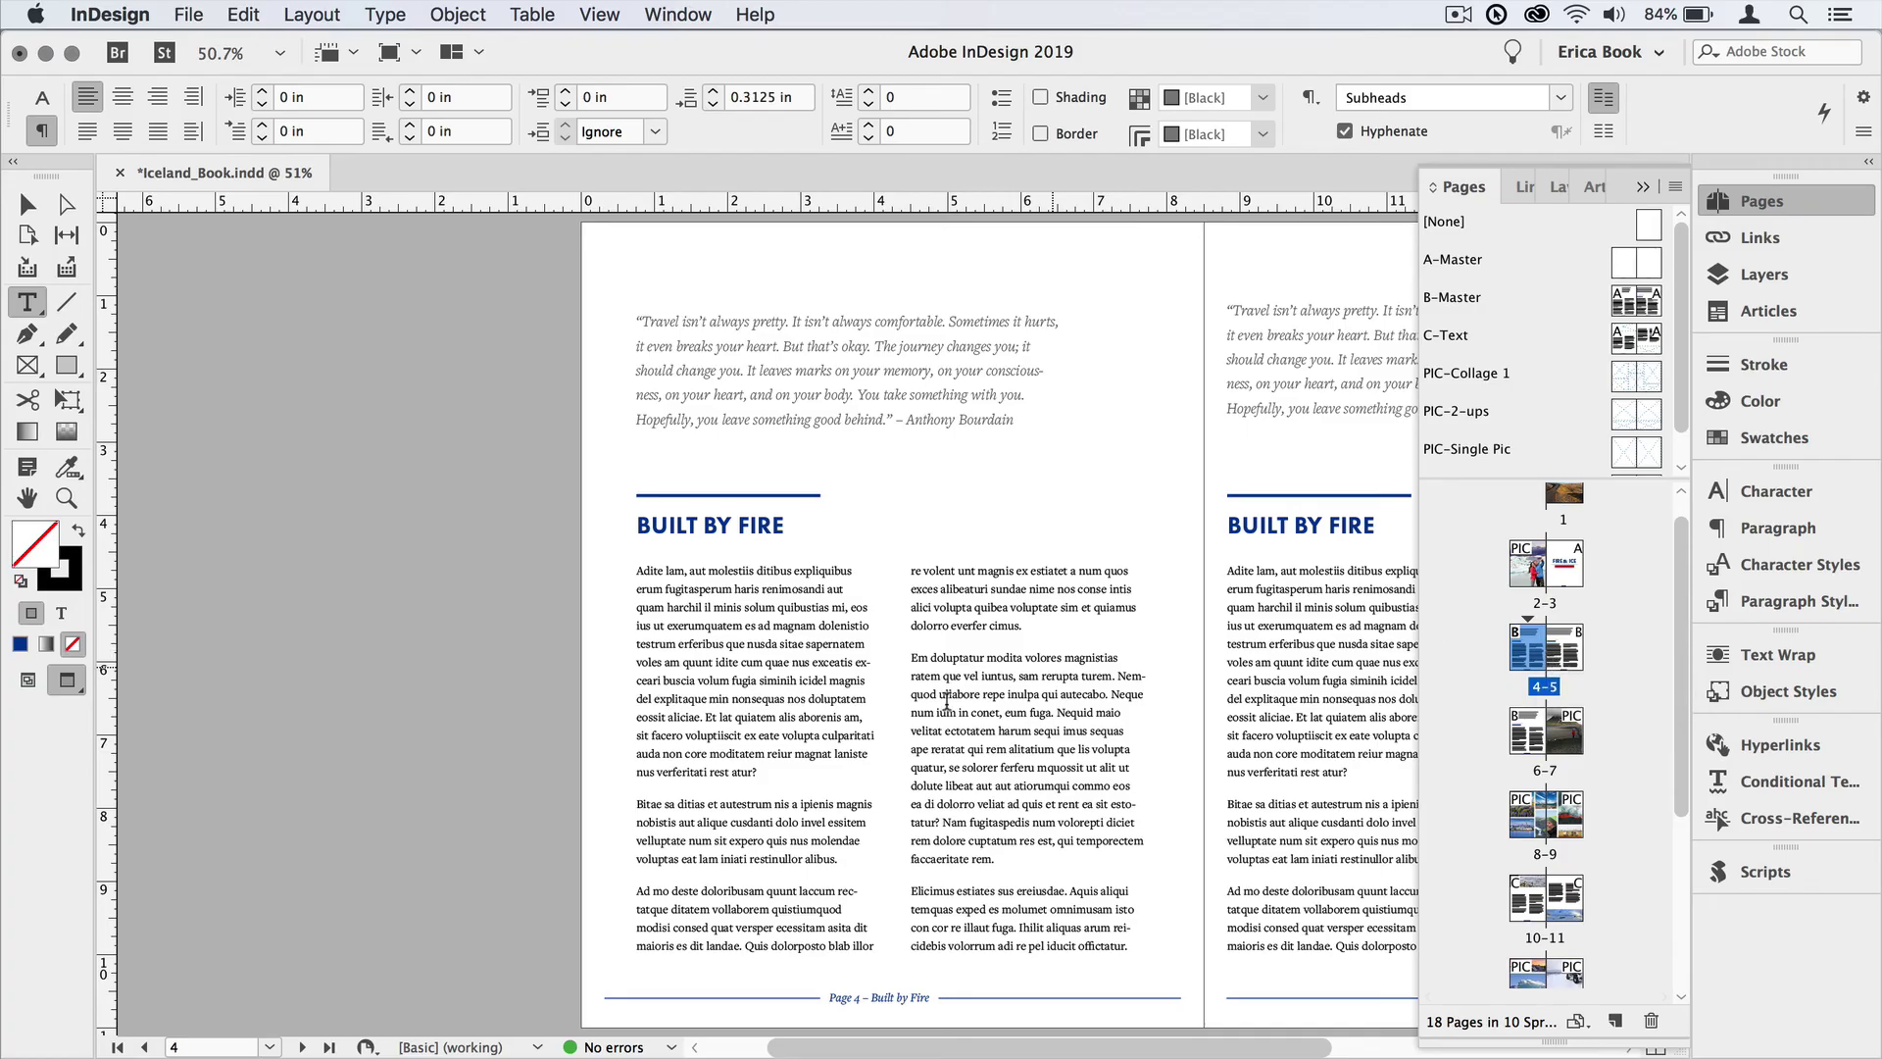
key("super+space")
left_click_drag(552, 858, 1397, 1020)
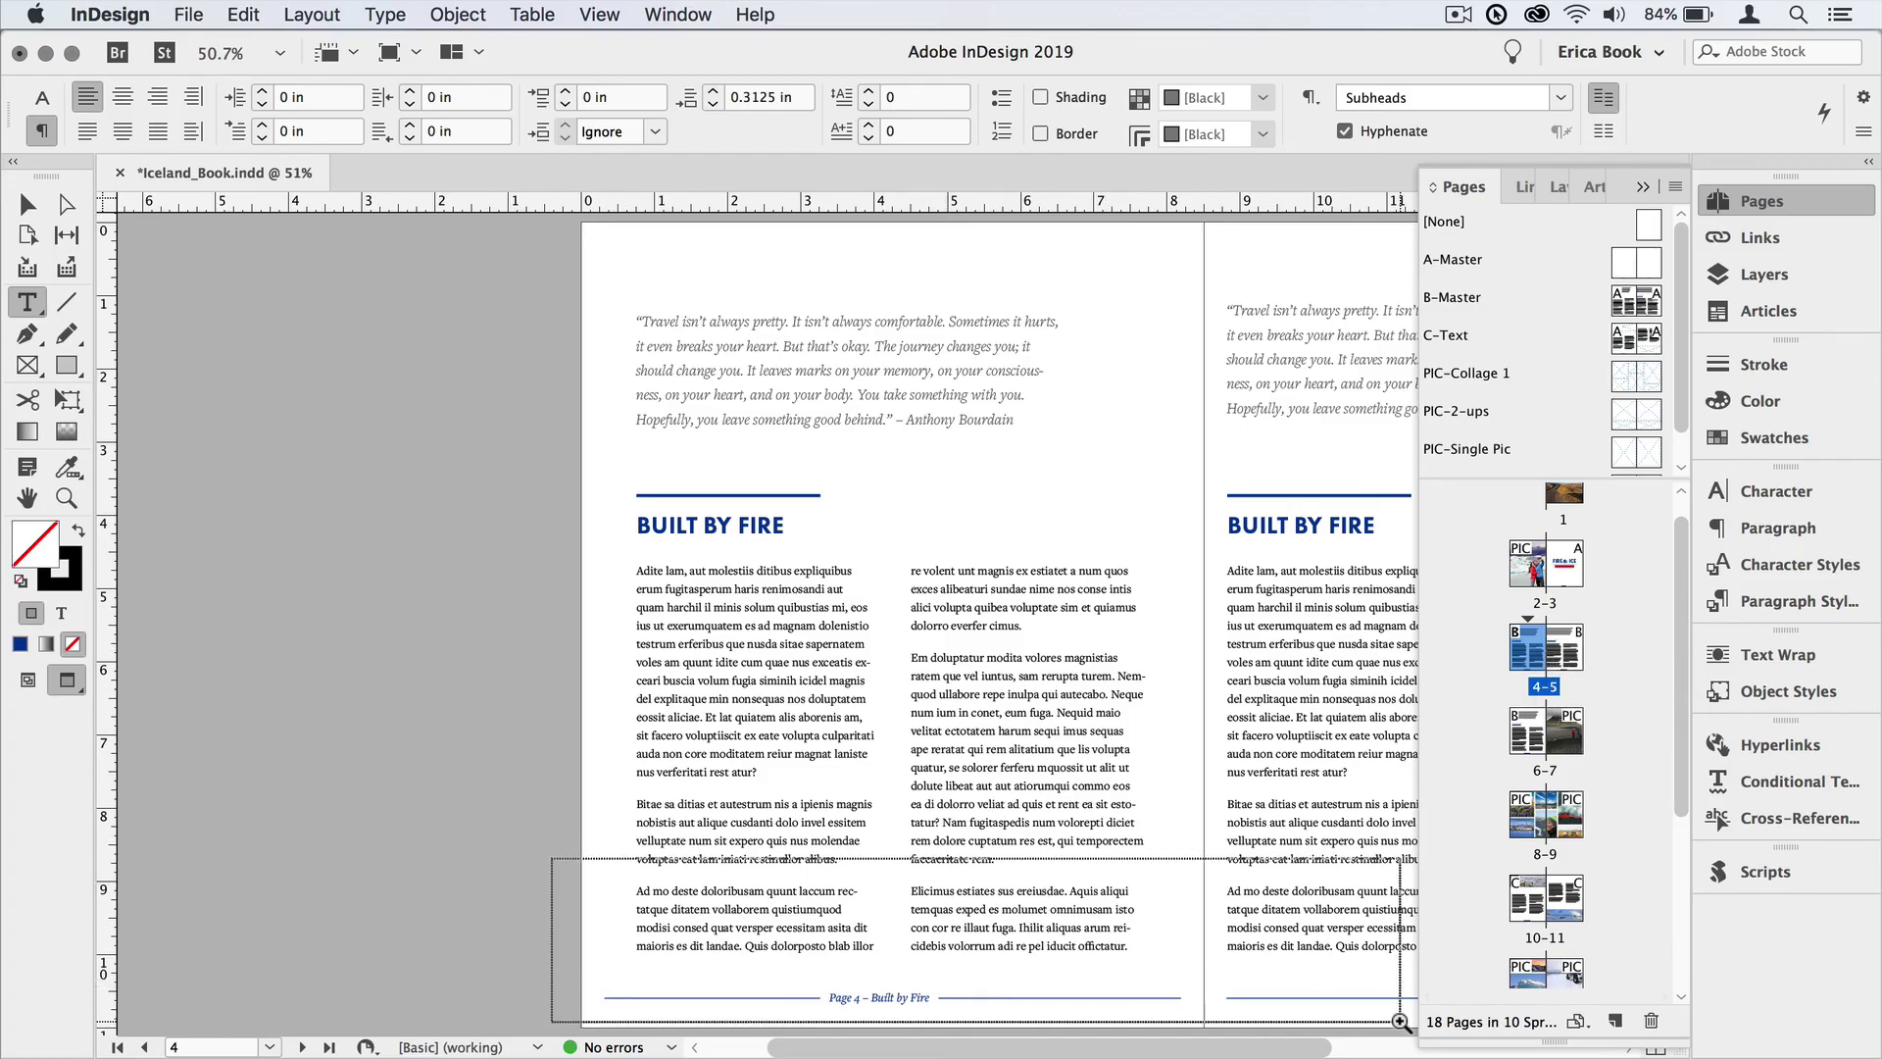
scroll(1137, 839, "right", 3)
scroll(1137, 839, "down", 1)
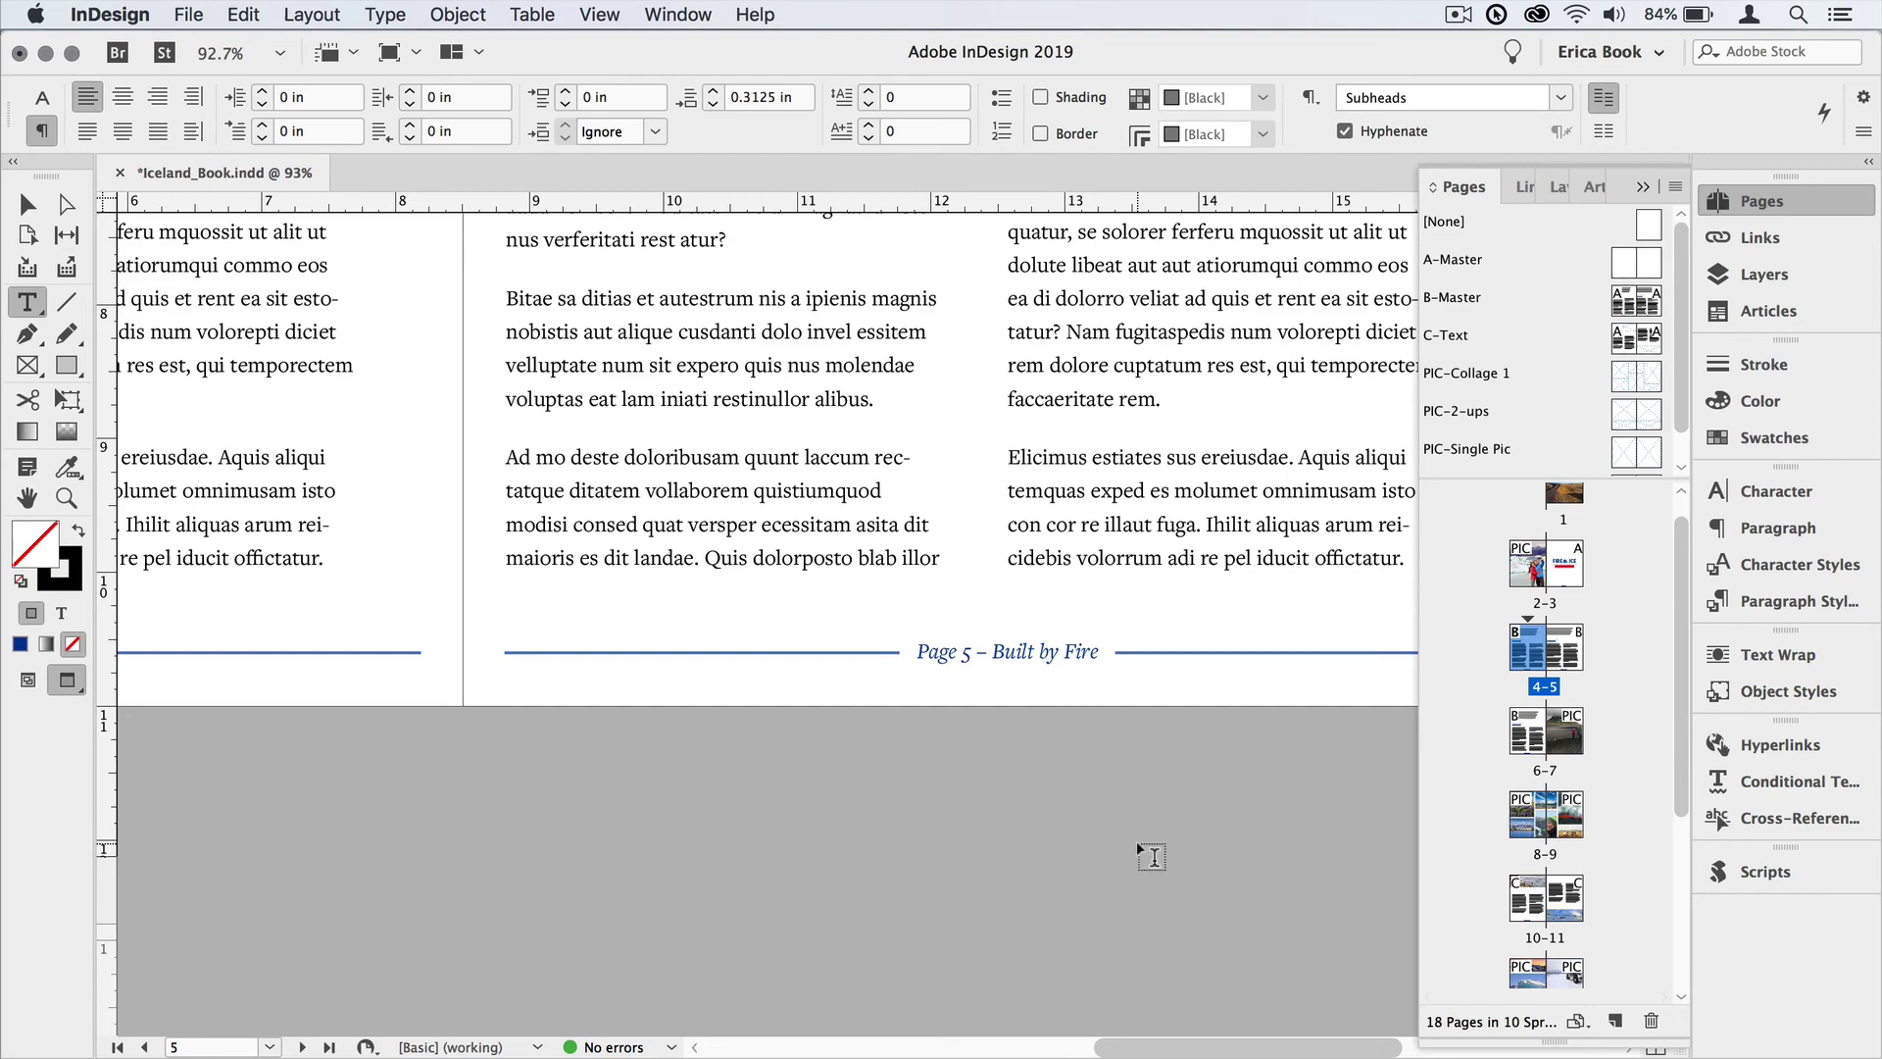
scroll(1137, 839, "down", 15)
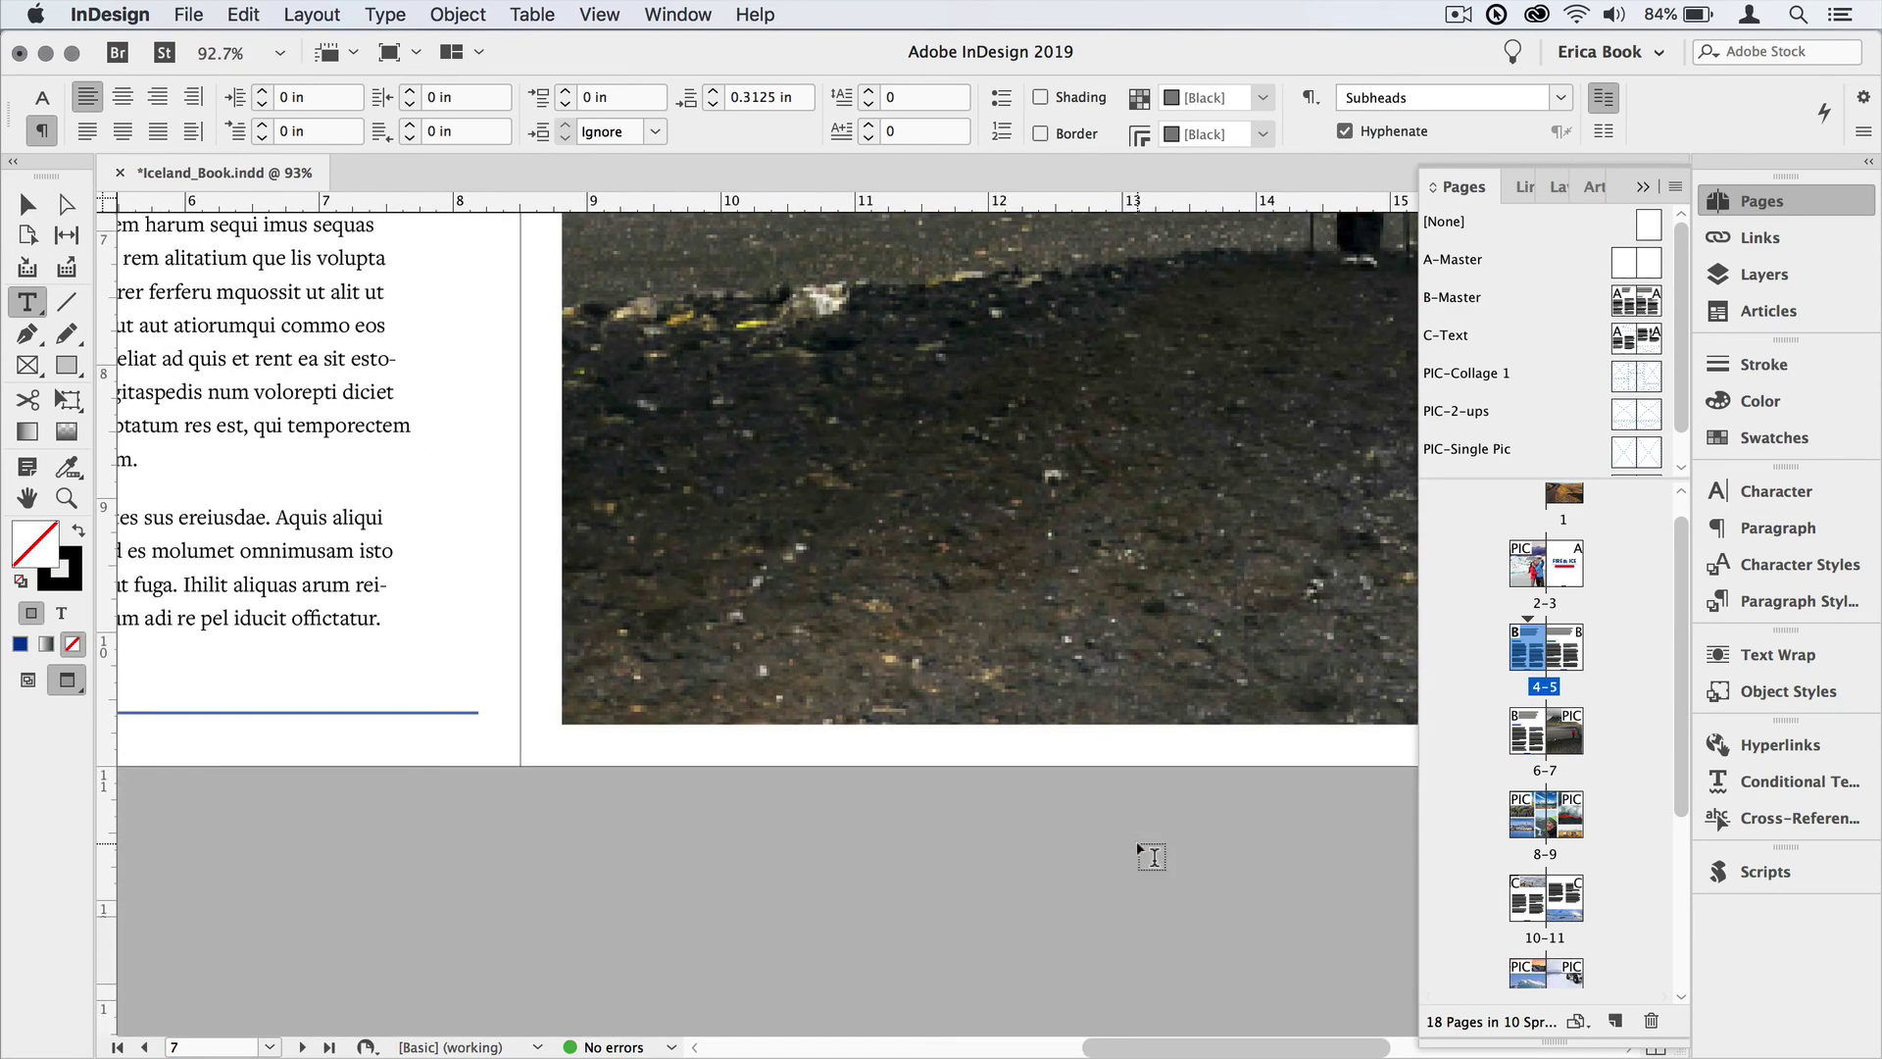
scroll(1137, 848, "left", 15)
scroll(1137, 848, "up", 2)
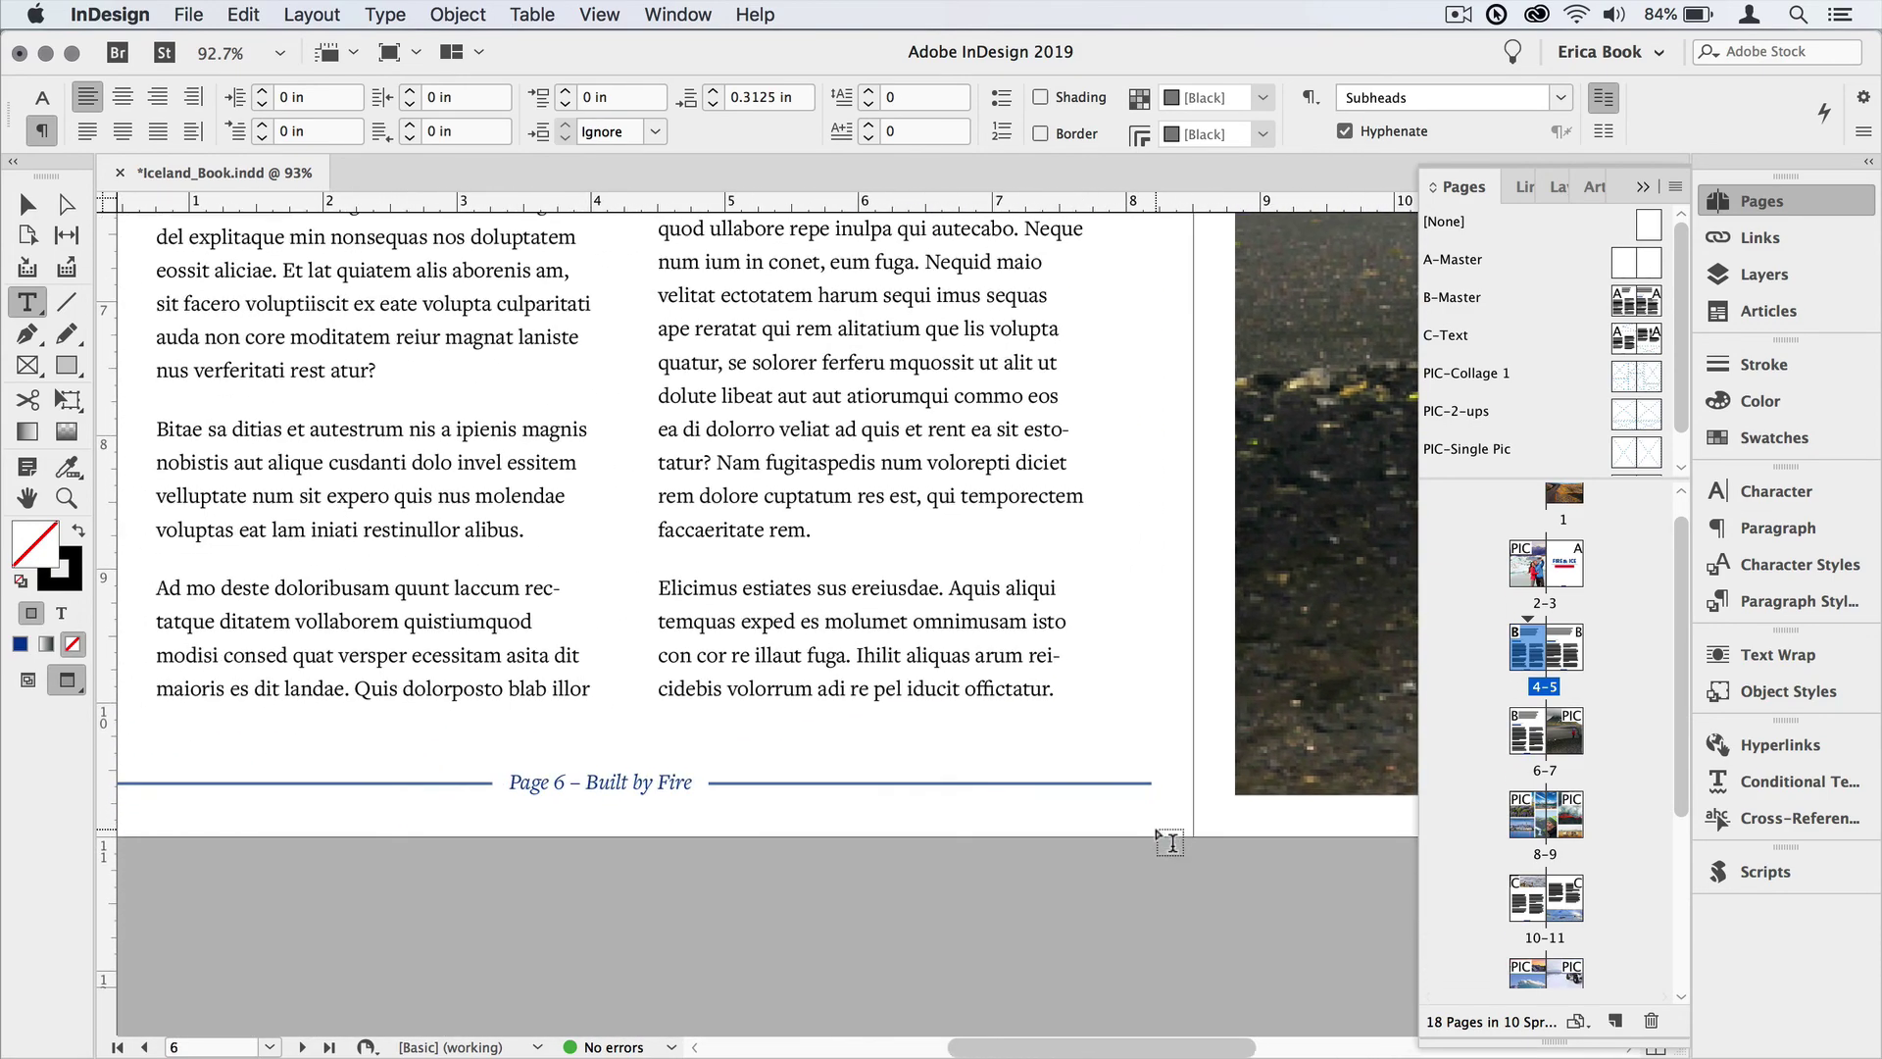
scroll(1171, 841, "up", 3)
scroll(1171, 841, "left", 2)
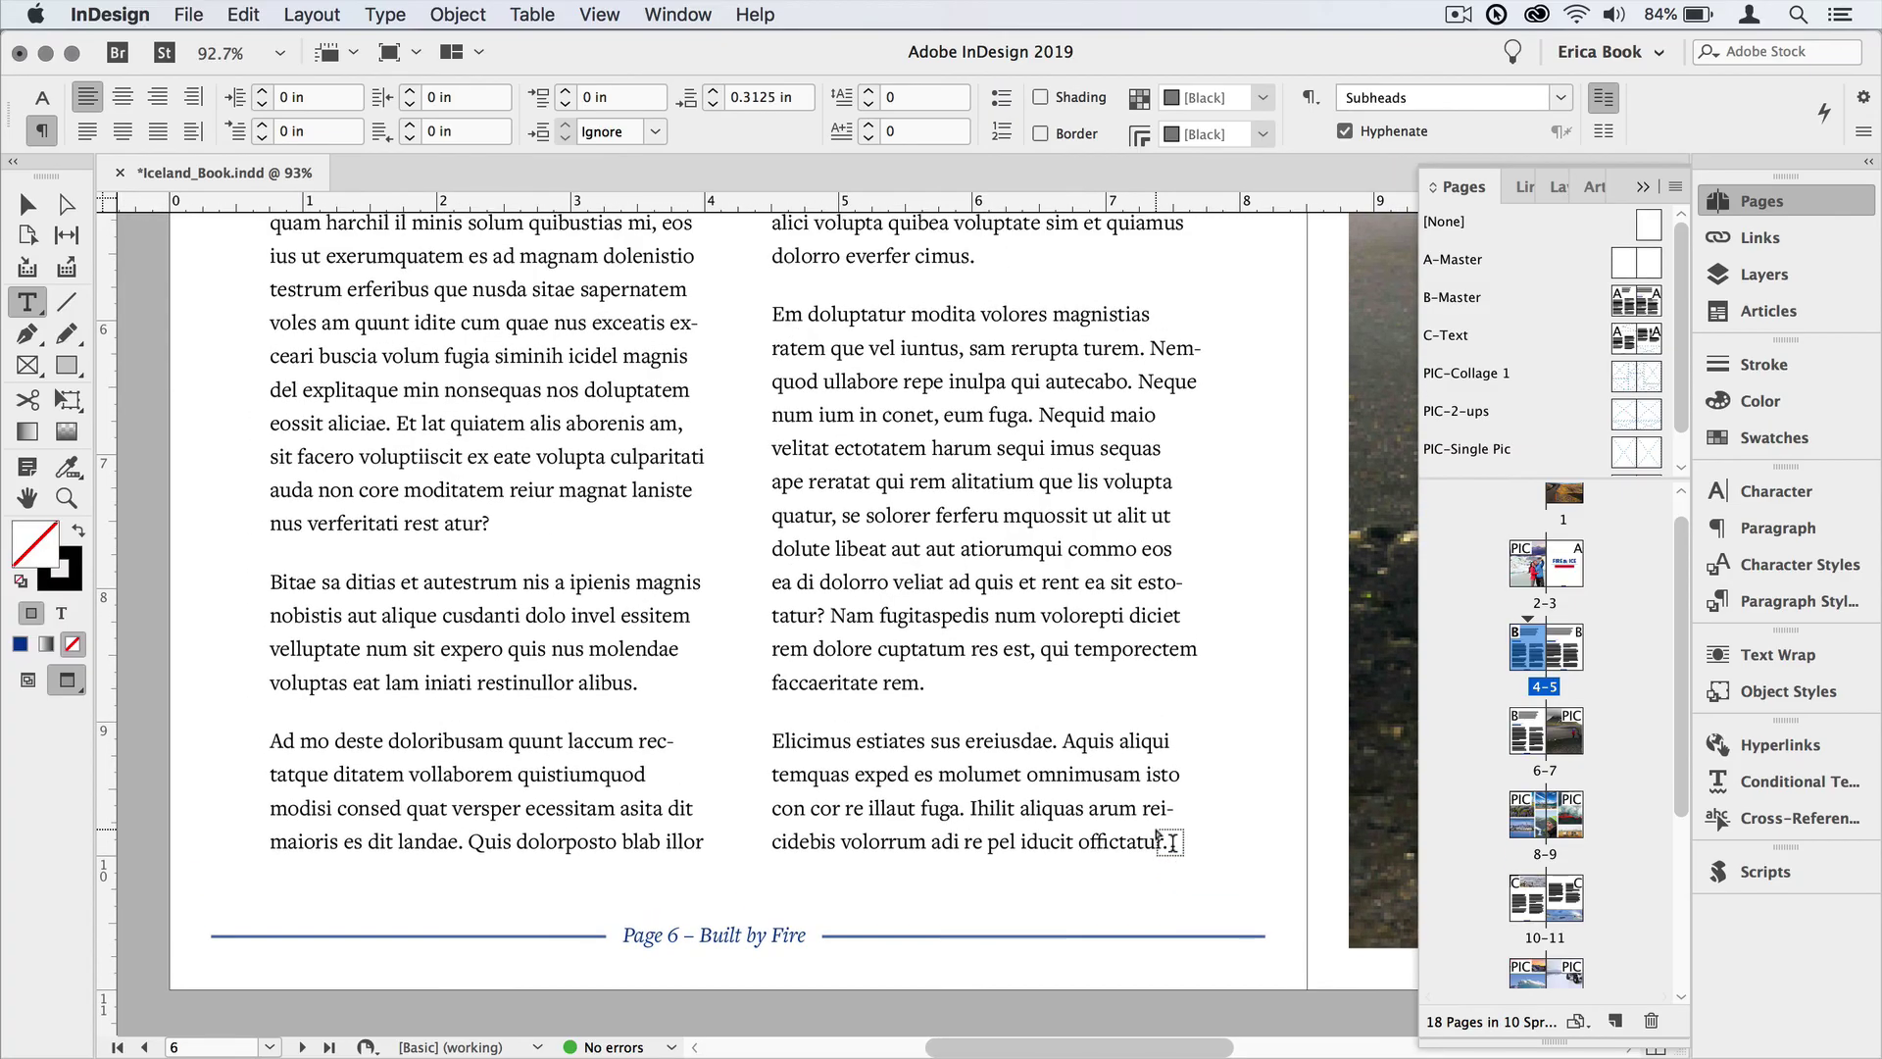